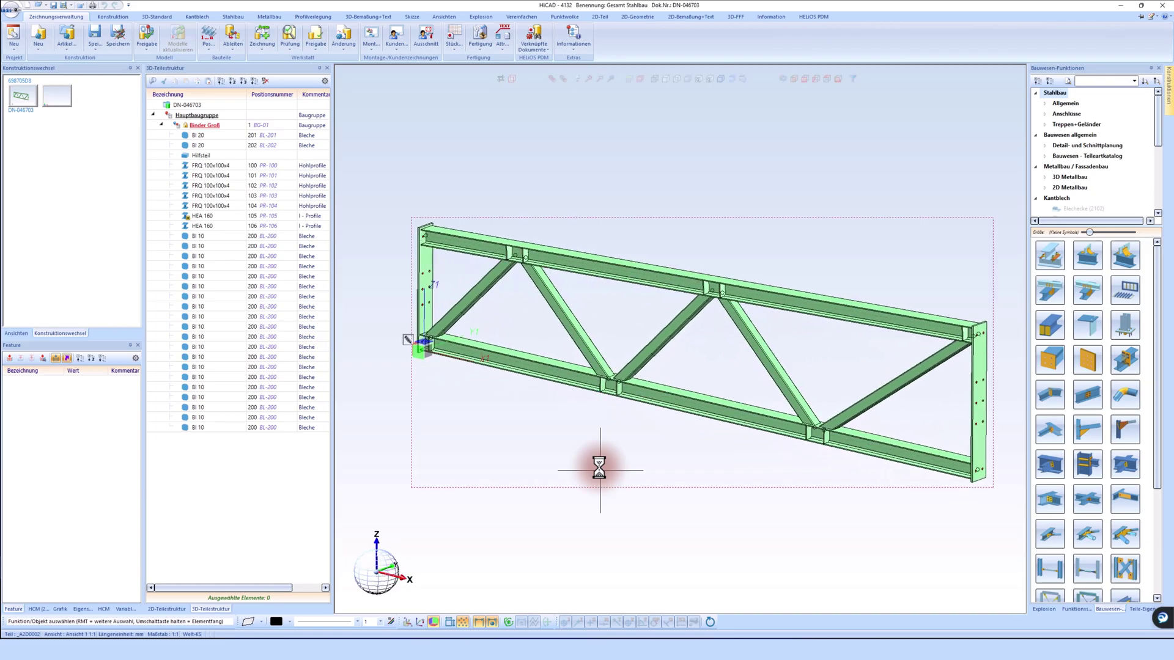
{"action": "left_click", "coordinate": [233, 49]}
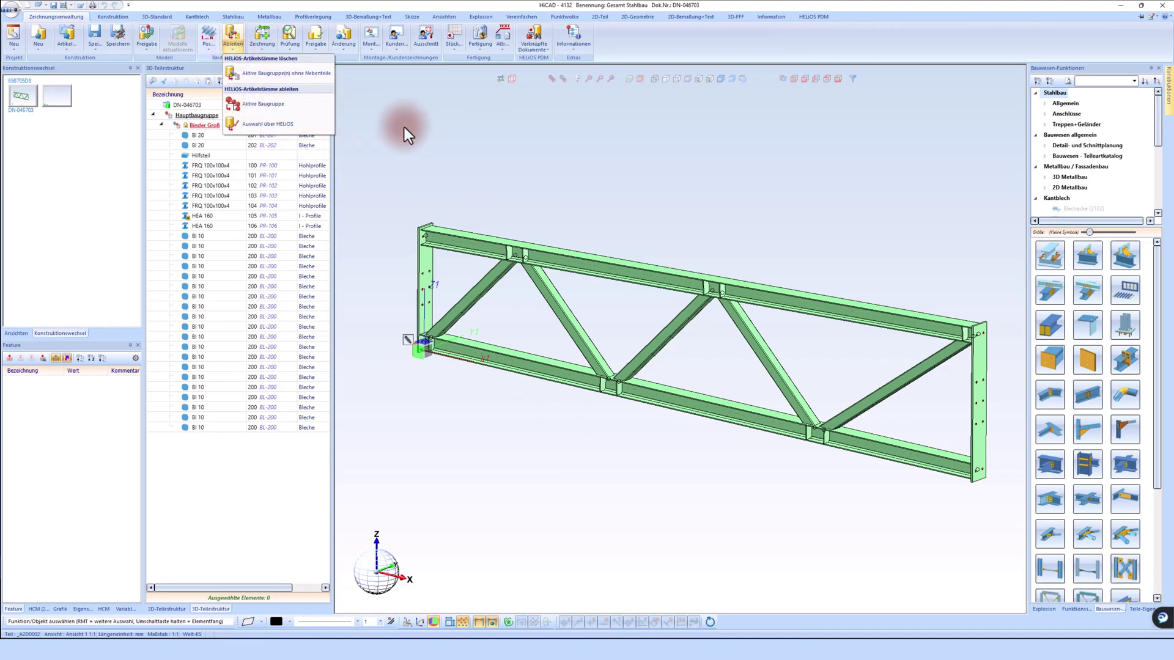
{"action": "left_click", "coordinate": [566, 157]}
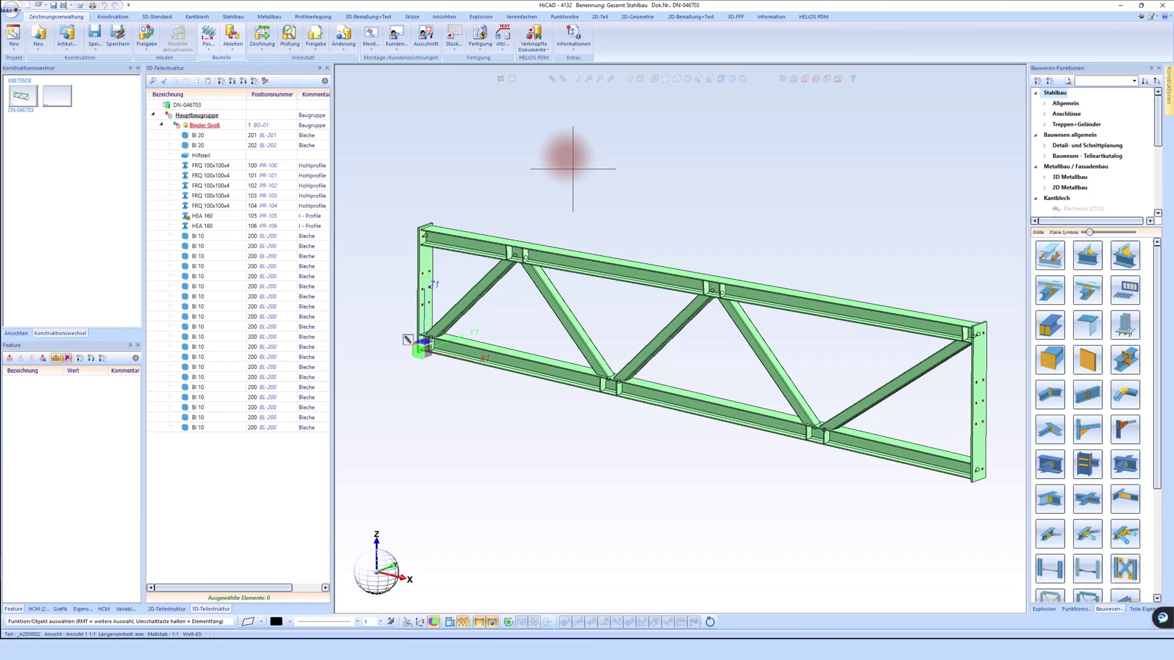
{"action": "middle_click_drag", "start_coordinate": [530, 162], "coordinate": [530, 162]}
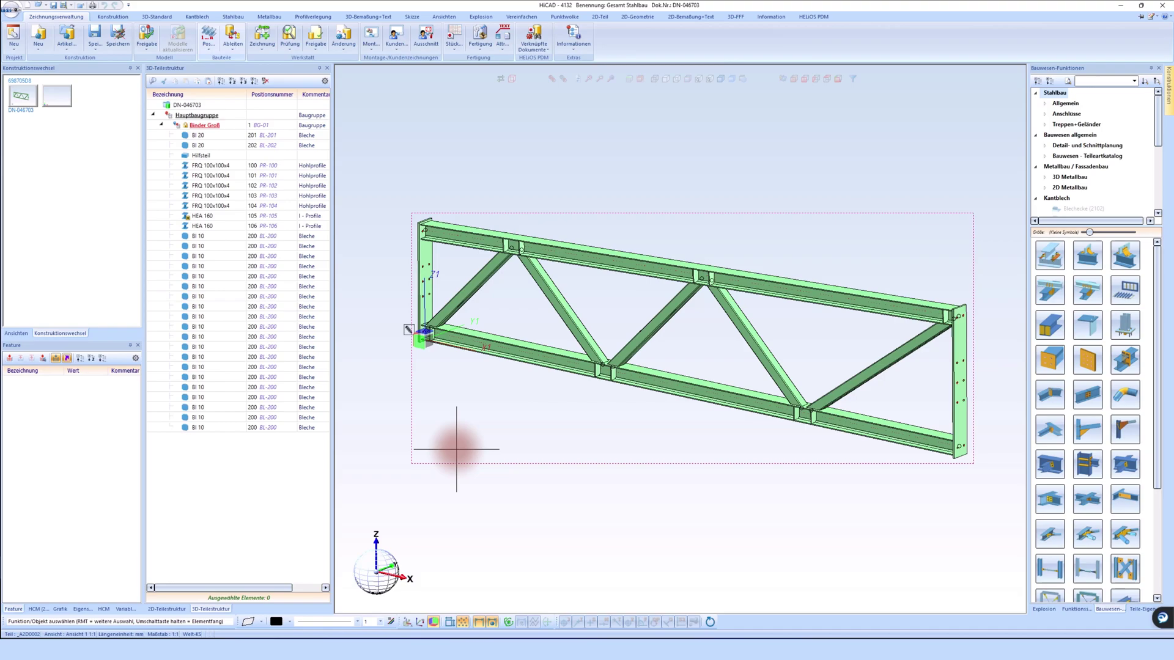
{"action": "left_click", "coordinate": [258, 189]}
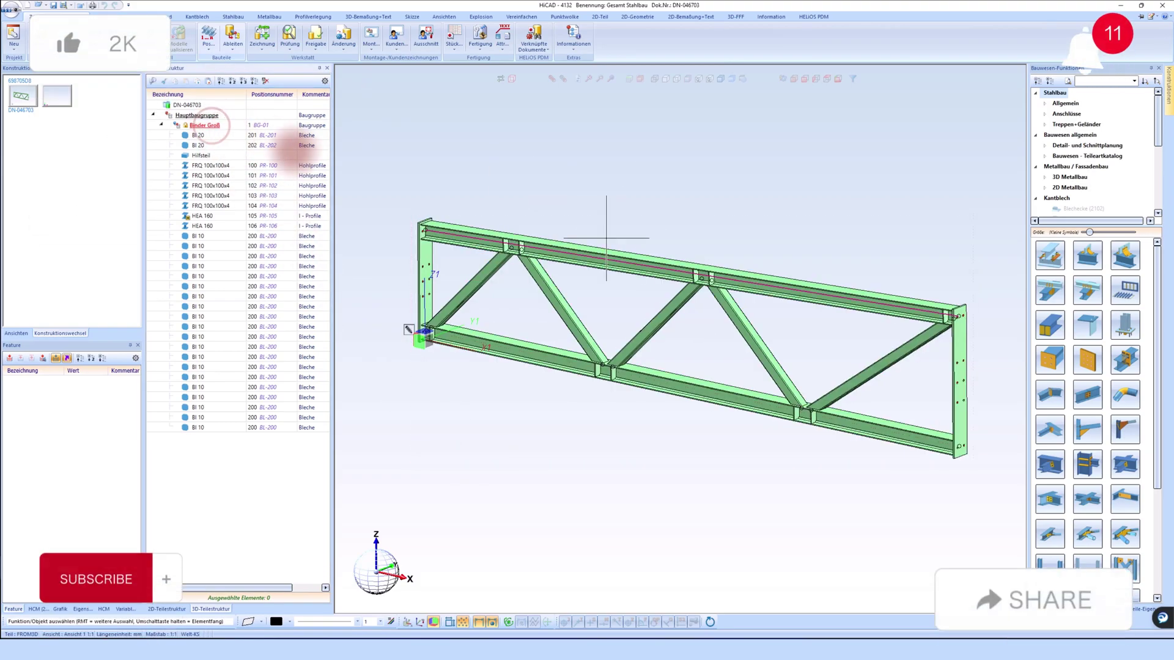
{"action": "left_click", "coordinate": [499, 214]}
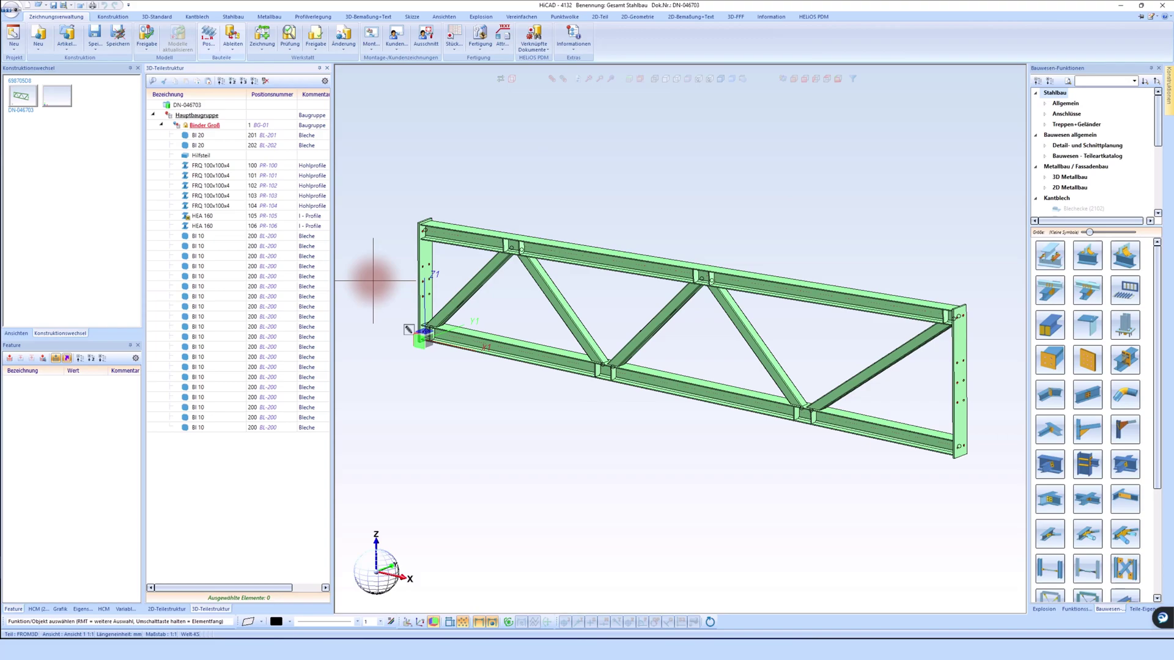
{"action": "left_click", "coordinate": [621, 274]}
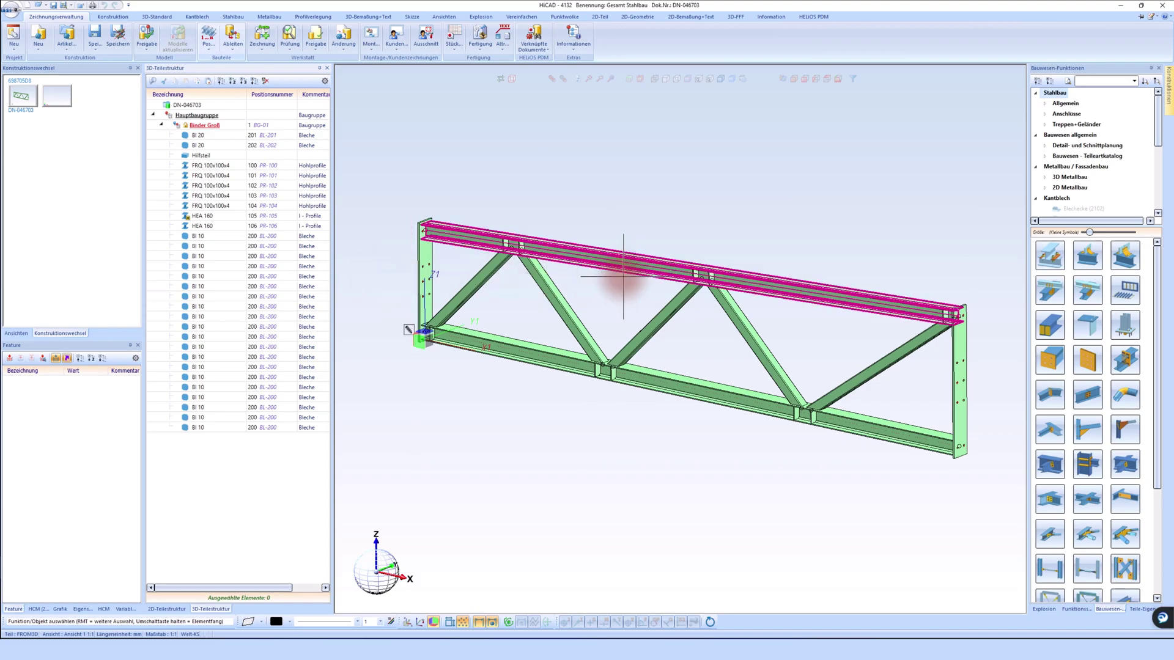
{"action": "left_click", "coordinate": [741, 428]}
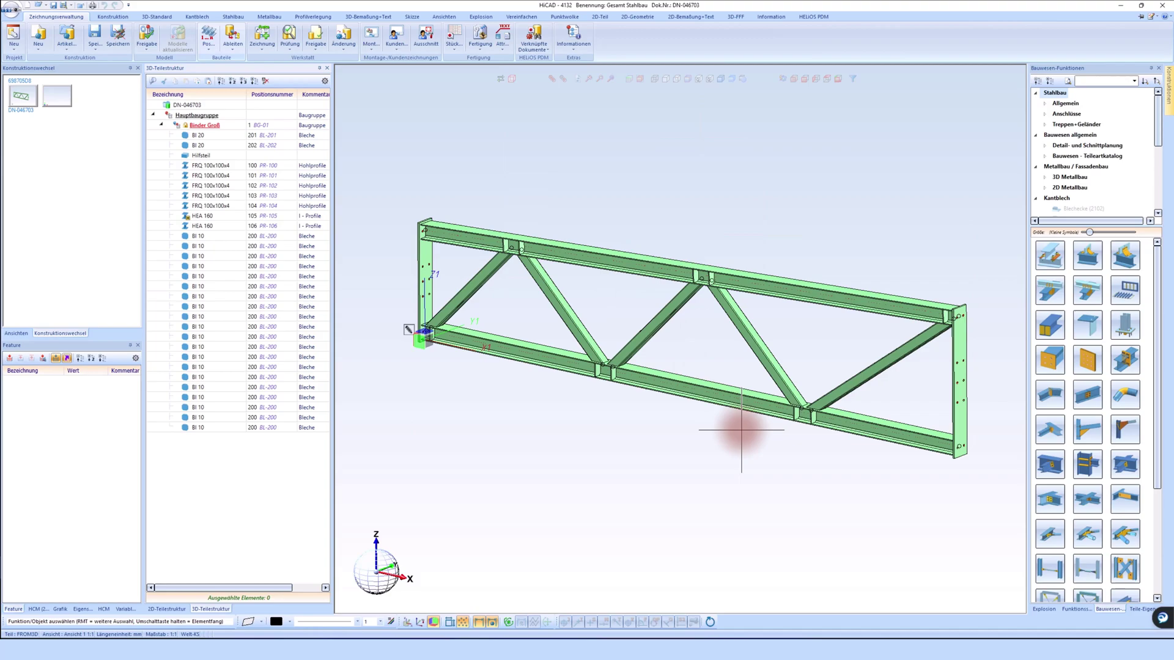
{"action": "scroll", "coordinate": [575, 483], "scroll_direction": "down", "scroll_amount": 1}
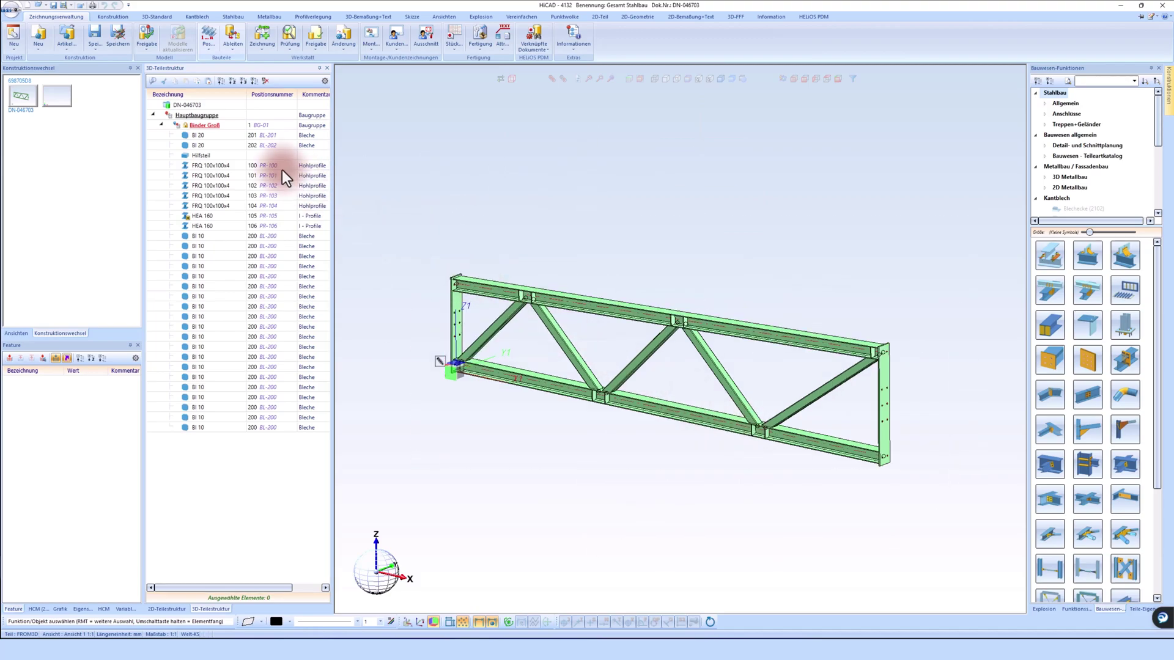
Open the linked assembly drawing "Zeichnung aktuell" of the Binder Groß assembly
{"action": "right_click", "coordinate": [207, 127]}
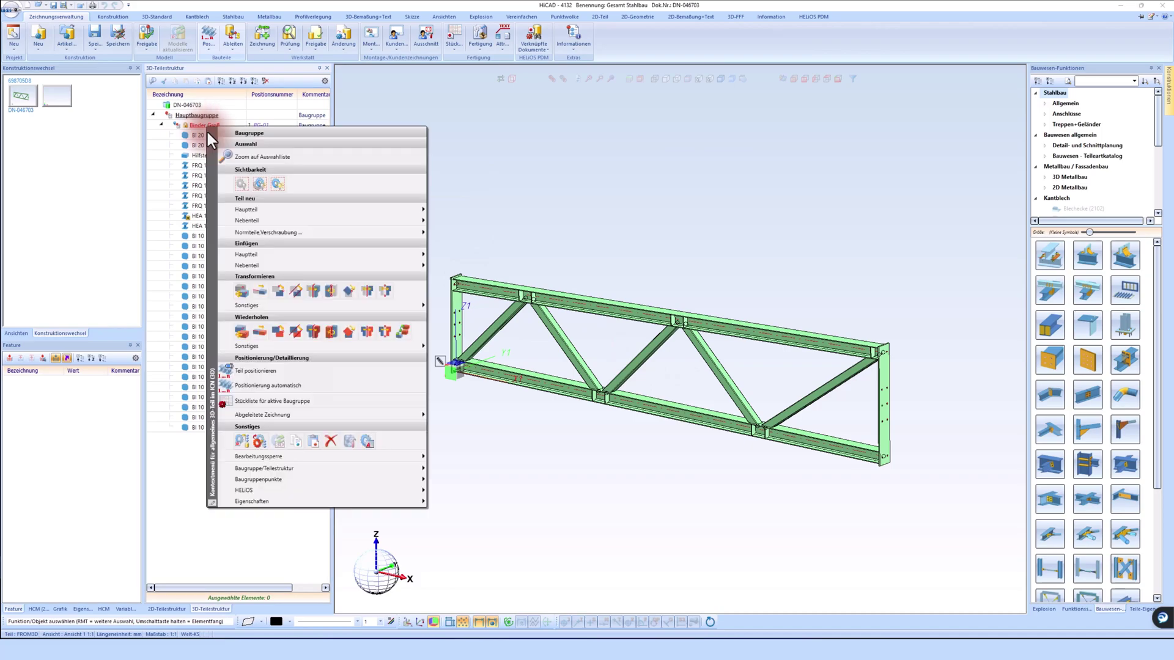
{"action": "left_click", "coordinate": [285, 490]}
{"action": "left_click", "coordinate": [467, 474]}
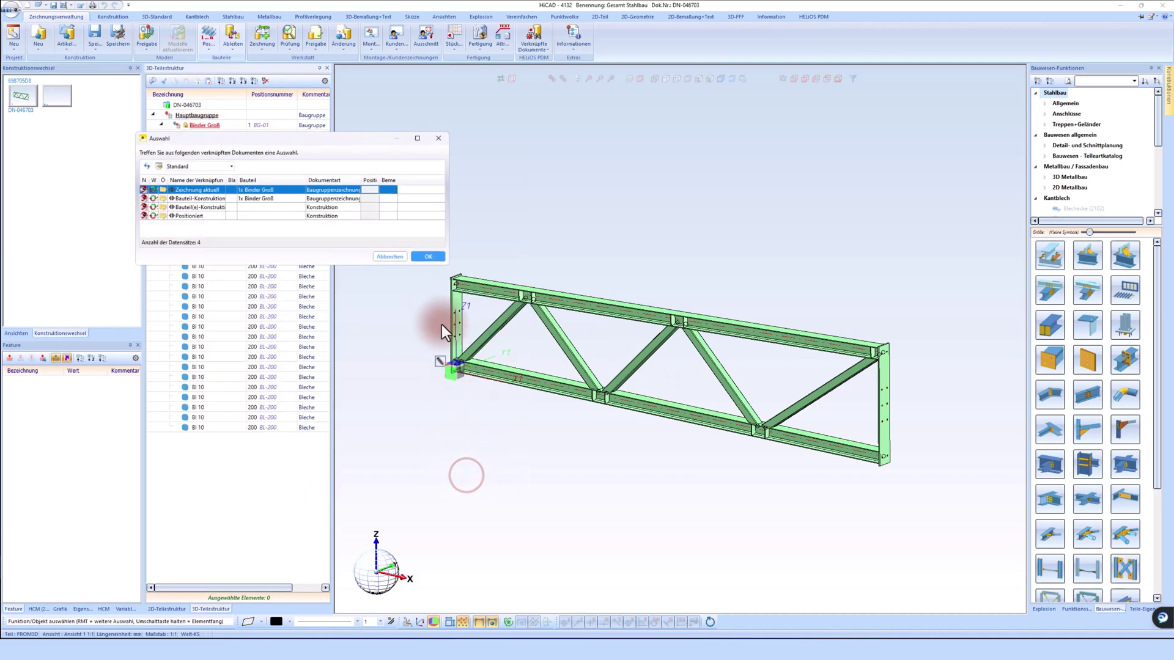
{"action": "left_click", "coordinate": [428, 256]}
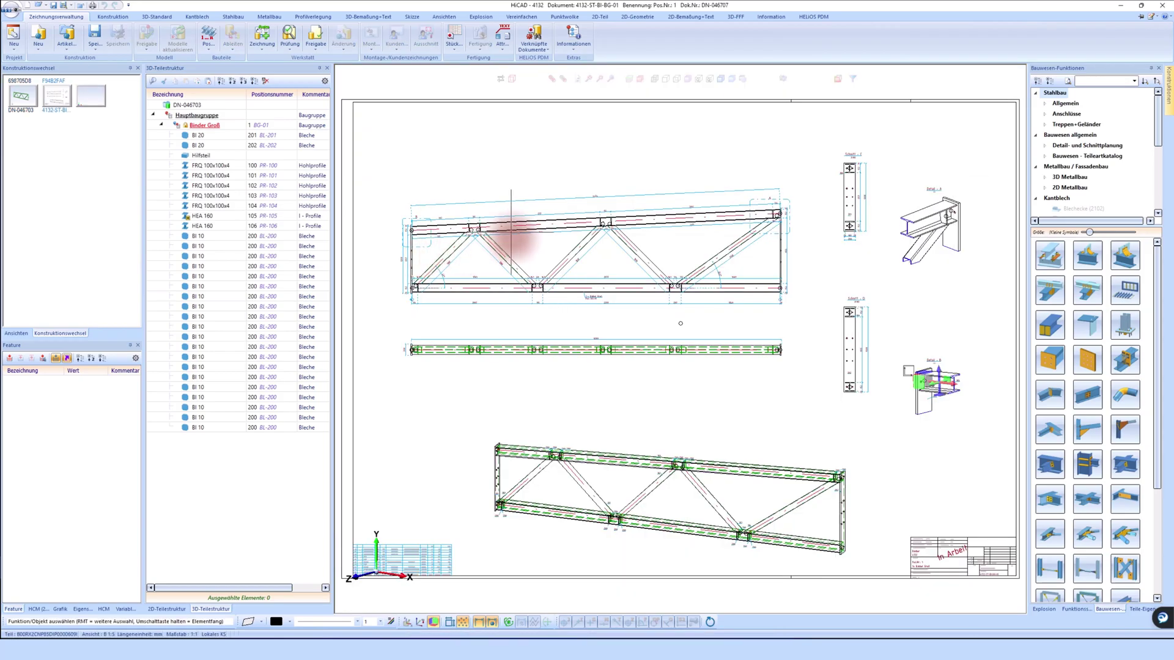
Examine the truss drawing's dimensioned elevation, plan view, end plate sections, connection details and isometric view
{"action": "left_click", "coordinate": [512, 235]}
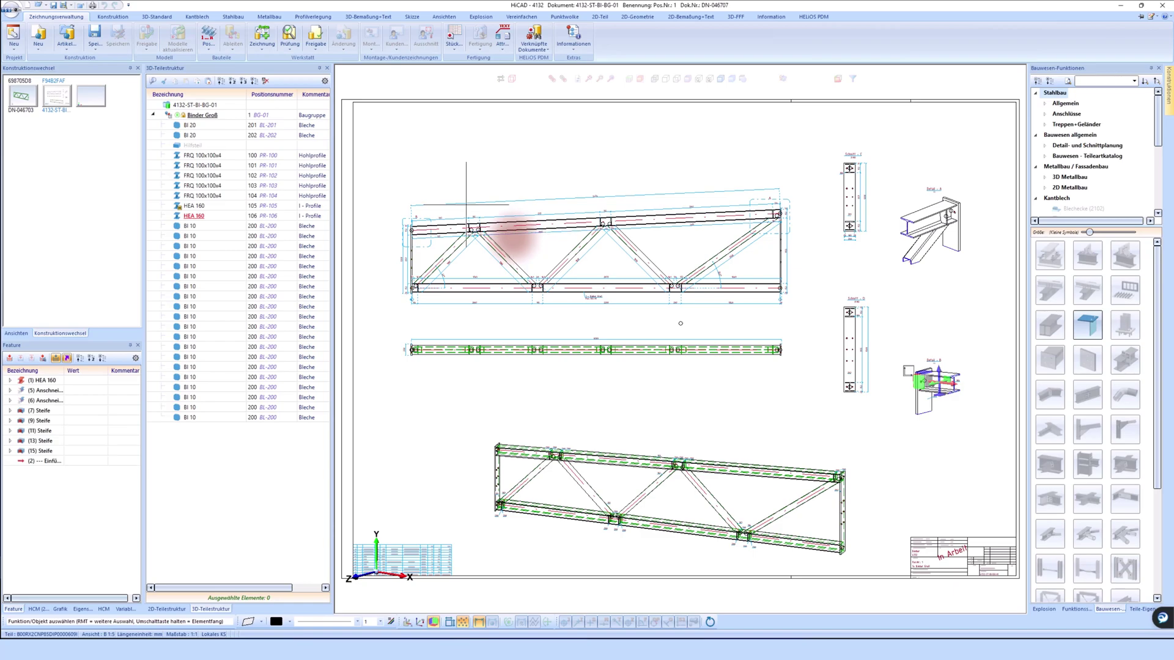
{"action": "scroll", "coordinate": [428, 223], "scroll_direction": "up", "scroll_amount": 3}
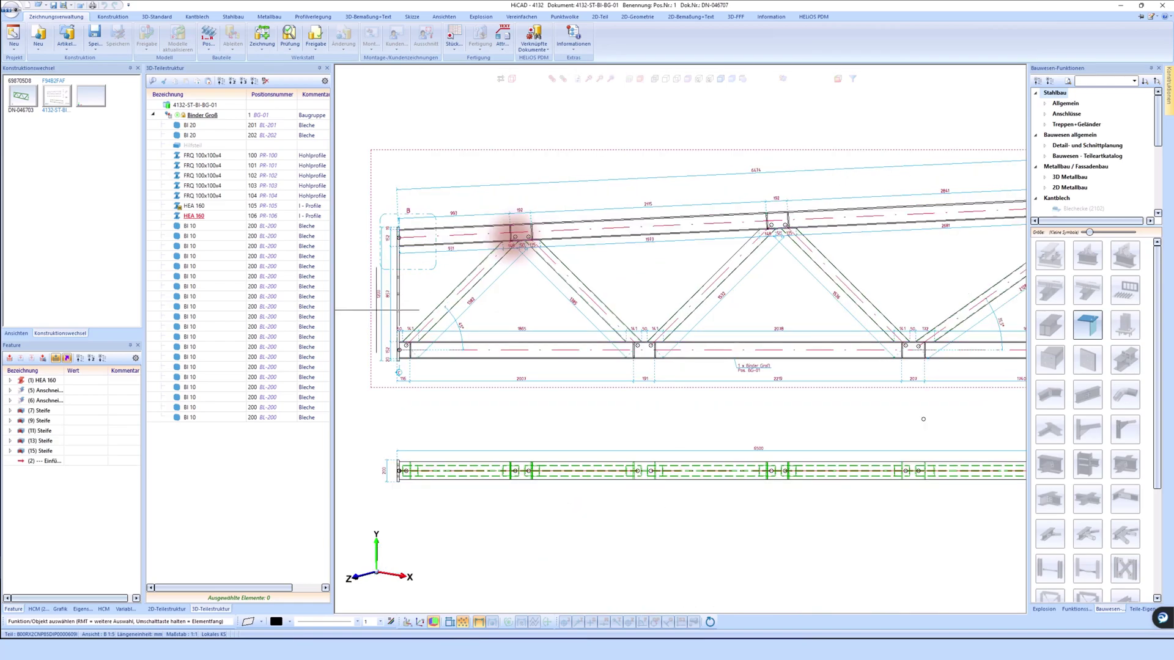
{"action": "scroll", "coordinate": [404, 245], "scroll_direction": "down", "scroll_amount": 2}
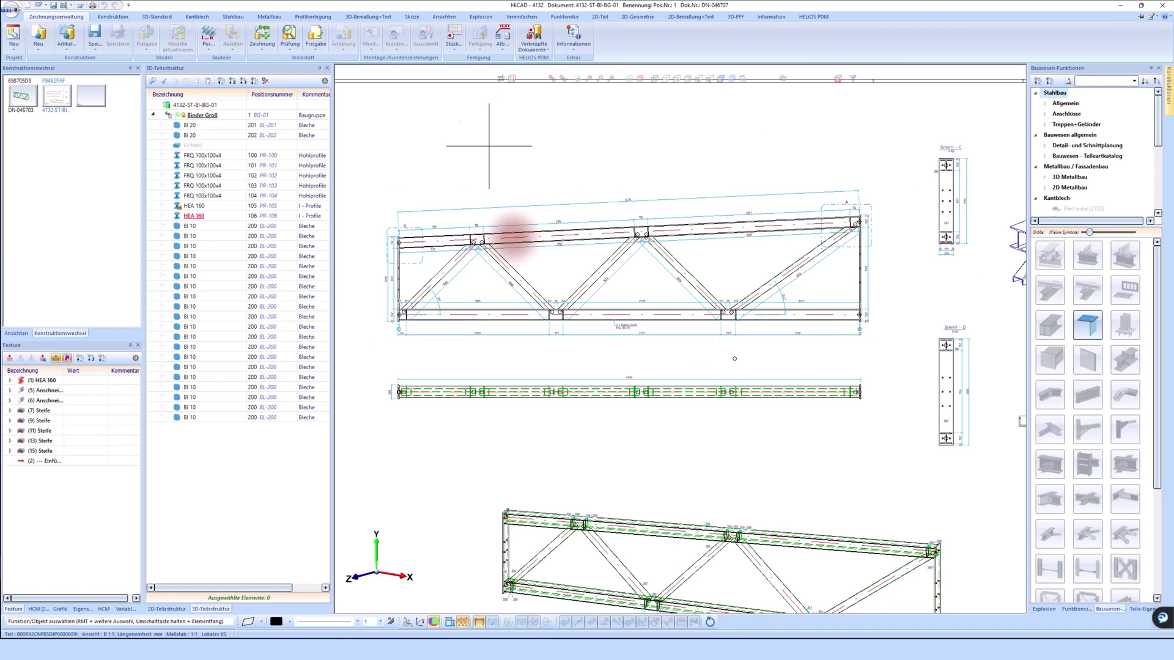
{"action": "scroll", "coordinate": [444, 236], "scroll_direction": "down", "scroll_amount": 1}
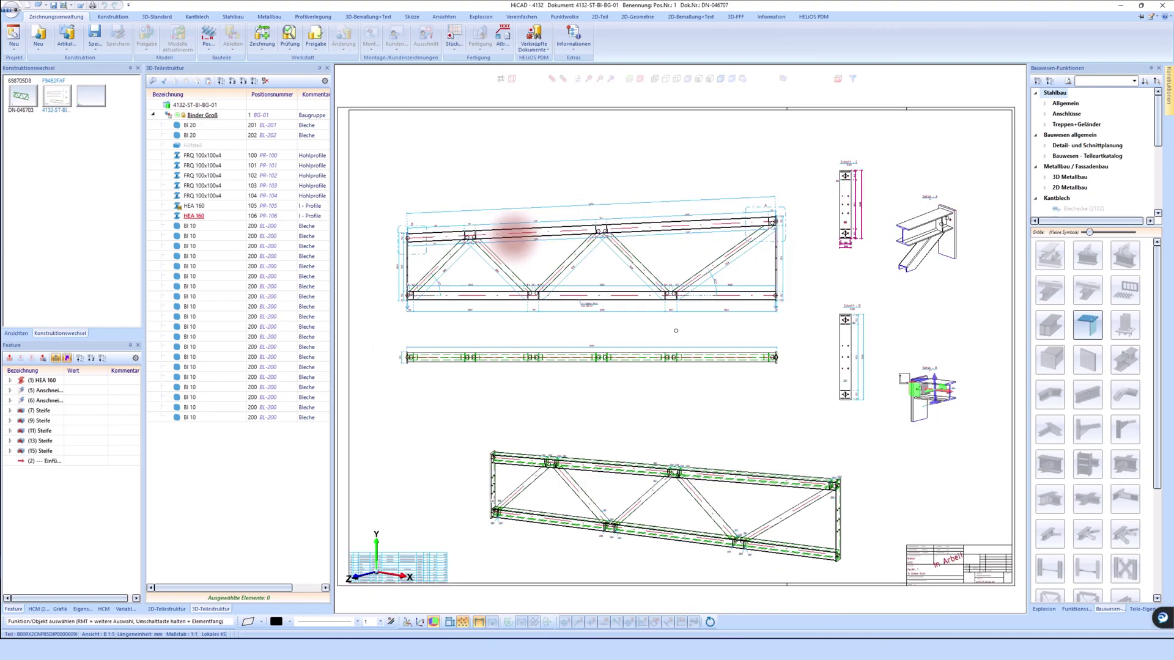
{"action": "scroll", "coordinate": [776, 232], "scroll_direction": "up", "scroll_amount": 2}
{"action": "scroll", "coordinate": [827, 272], "scroll_direction": "down", "scroll_amount": 2}
{"action": "scroll", "coordinate": [835, 227], "scroll_direction": "down", "scroll_amount": 1}
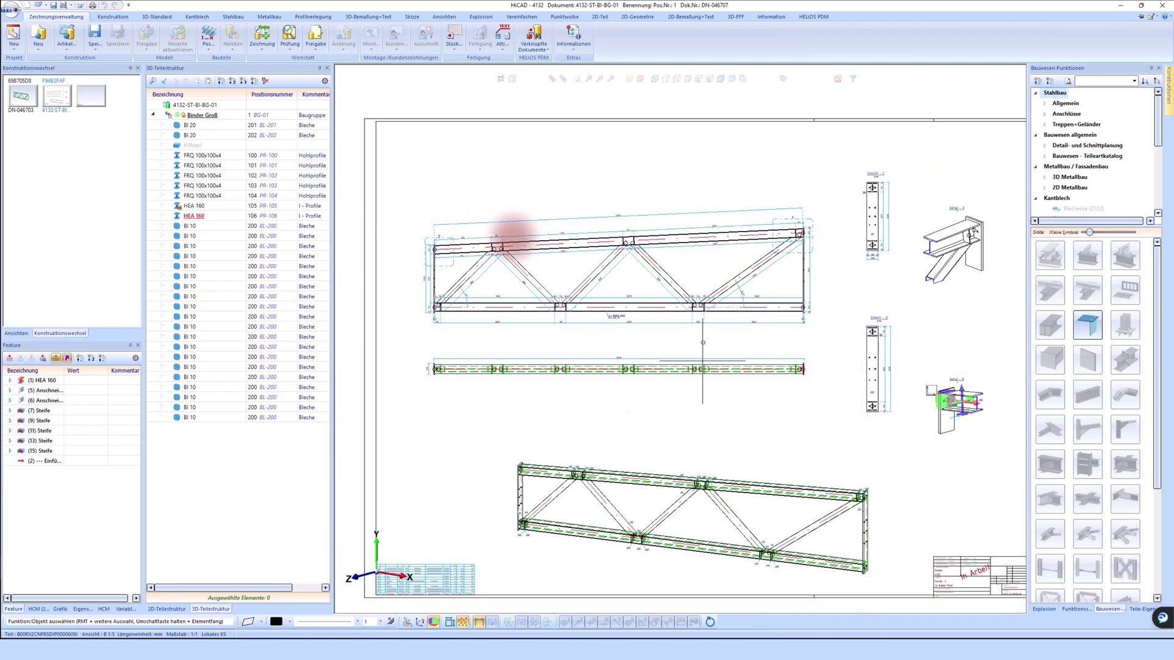
{"action": "scroll", "coordinate": [523, 554], "scroll_direction": "down", "scroll_amount": 1}
{"action": "scroll", "coordinate": [523, 553], "scroll_direction": "up", "scroll_amount": 3}
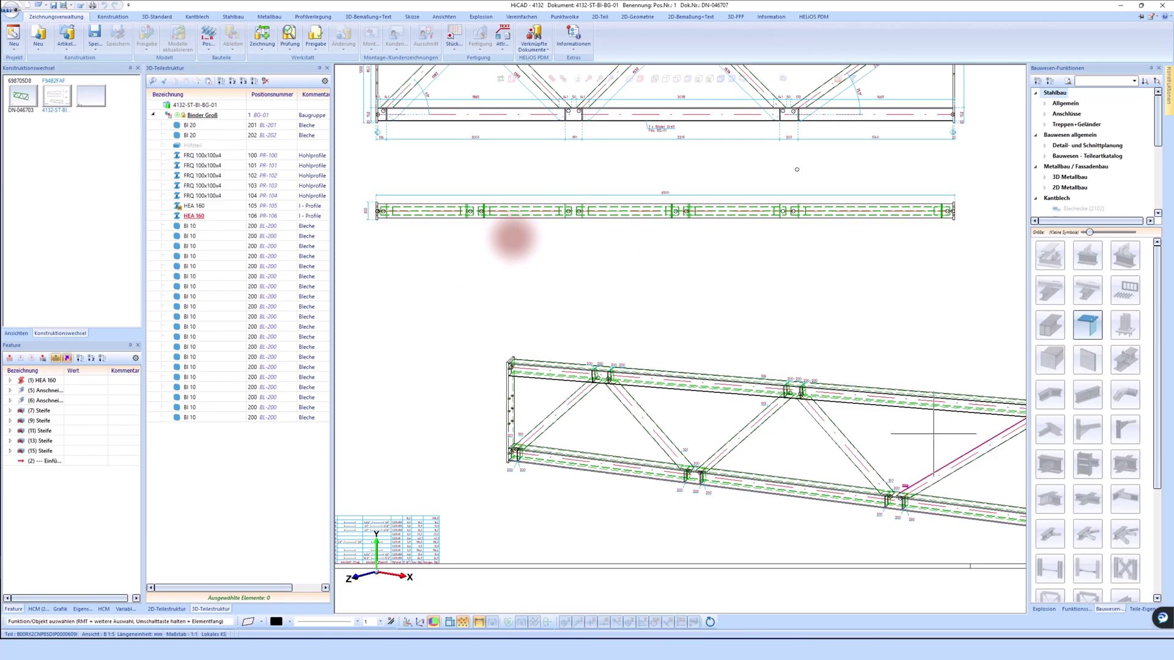
{"action": "scroll", "coordinate": [511, 330], "scroll_direction": "down", "scroll_amount": 2}
{"action": "scroll", "coordinate": [672, 432], "scroll_direction": "down", "scroll_amount": 1}
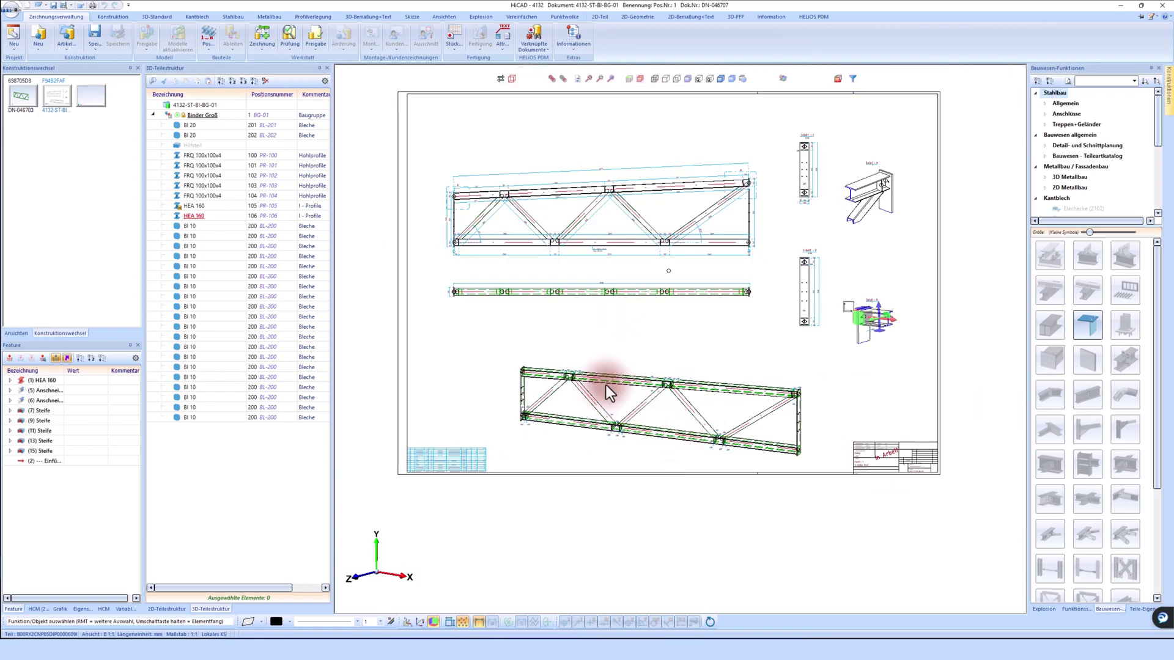
Close the truss drawing, return to construction DN-046703 and show its 3D part structure
{"action": "left_click", "coordinate": [82, 9]}
{"action": "left_click", "coordinate": [22, 96]}
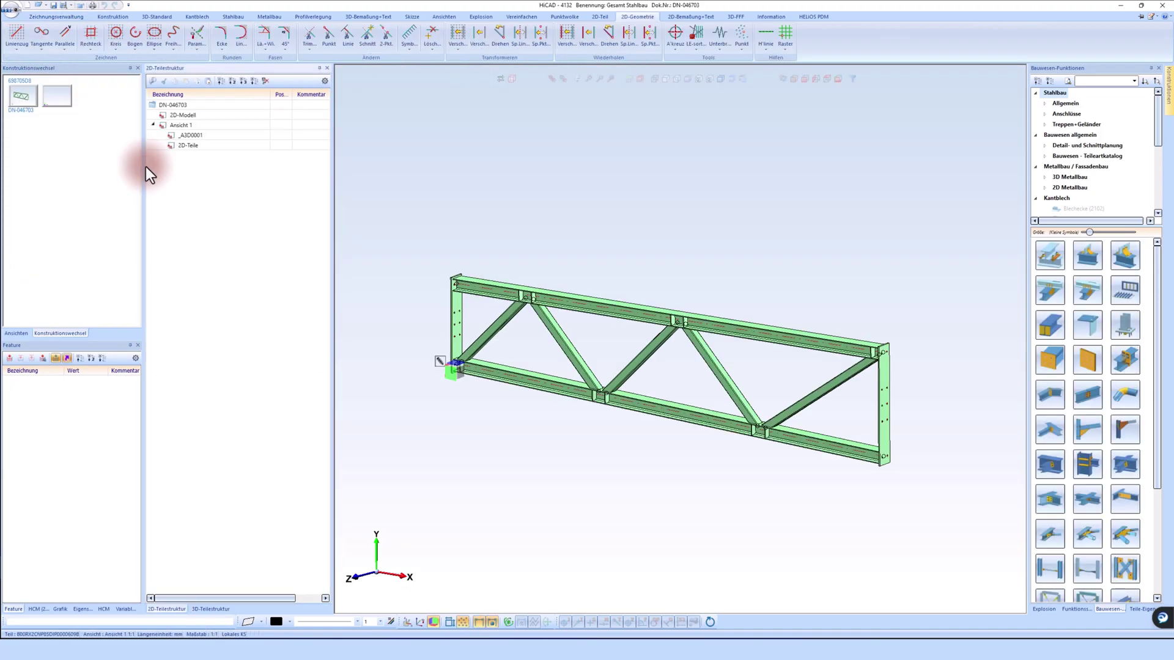
{"action": "left_click", "coordinate": [210, 609]}
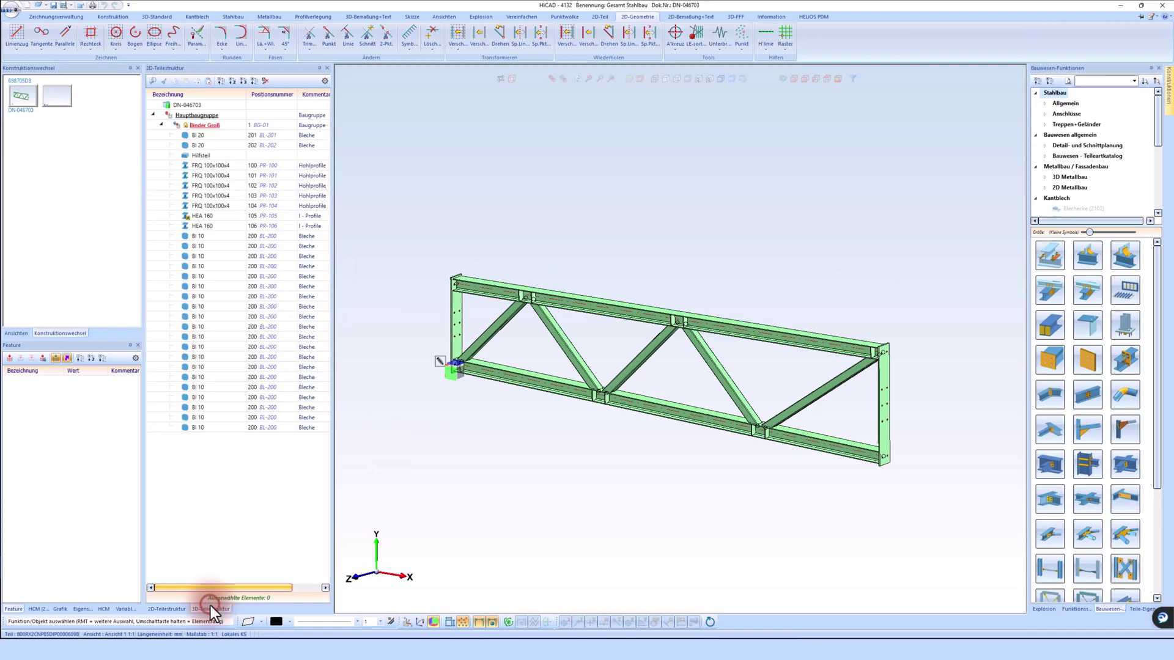
Derive the HELIOS article masters of the active Binder Groß assembly to create a variant of the truss
{"action": "left_click", "coordinate": [57, 18]}
{"action": "left_click", "coordinate": [233, 47]}
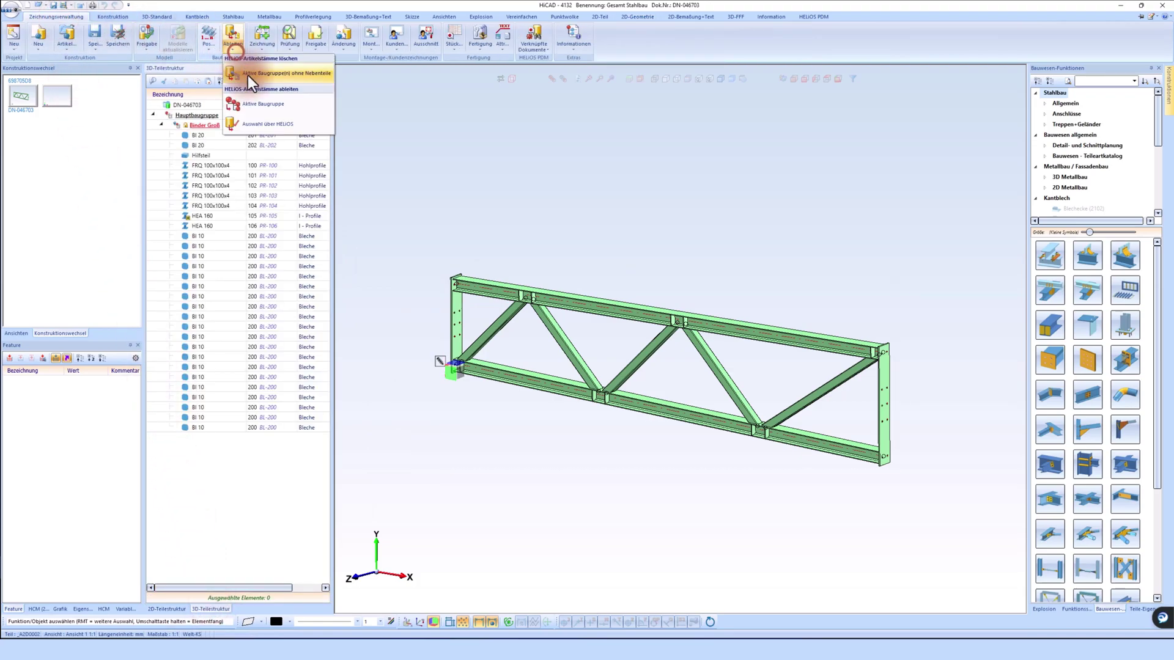
{"action": "left_click", "coordinate": [265, 105]}
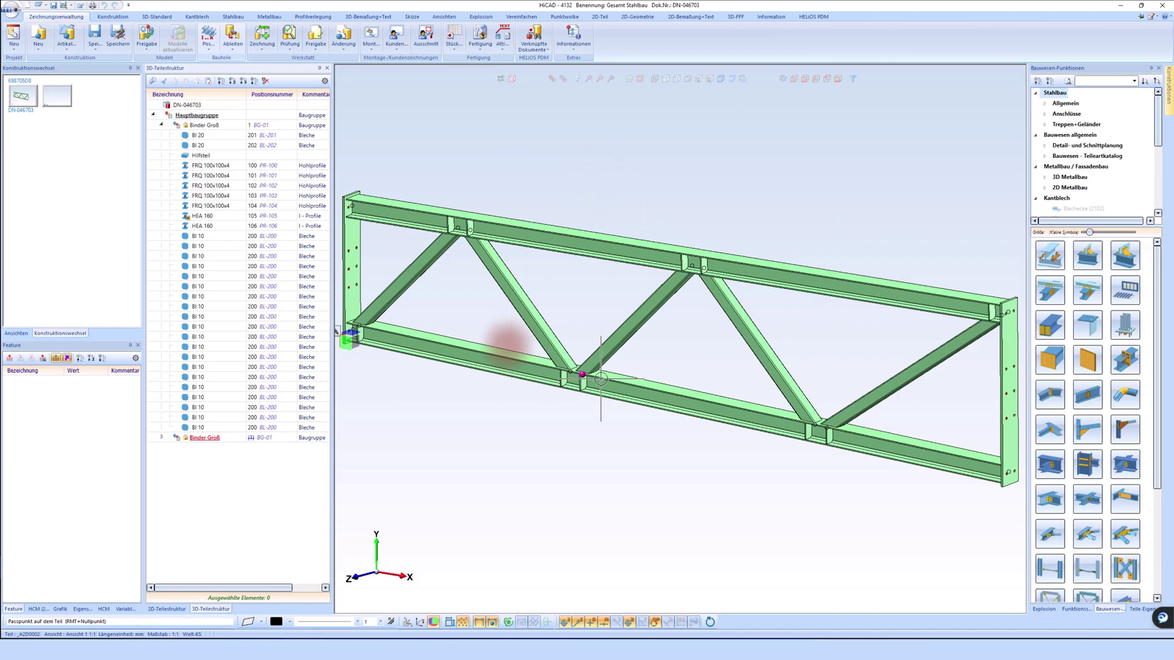
Place the derived truss by its upper-left corner, offset 5000 mm in Y from the original truss's matching corner
{"action": "left_click", "coordinate": [345, 197]}
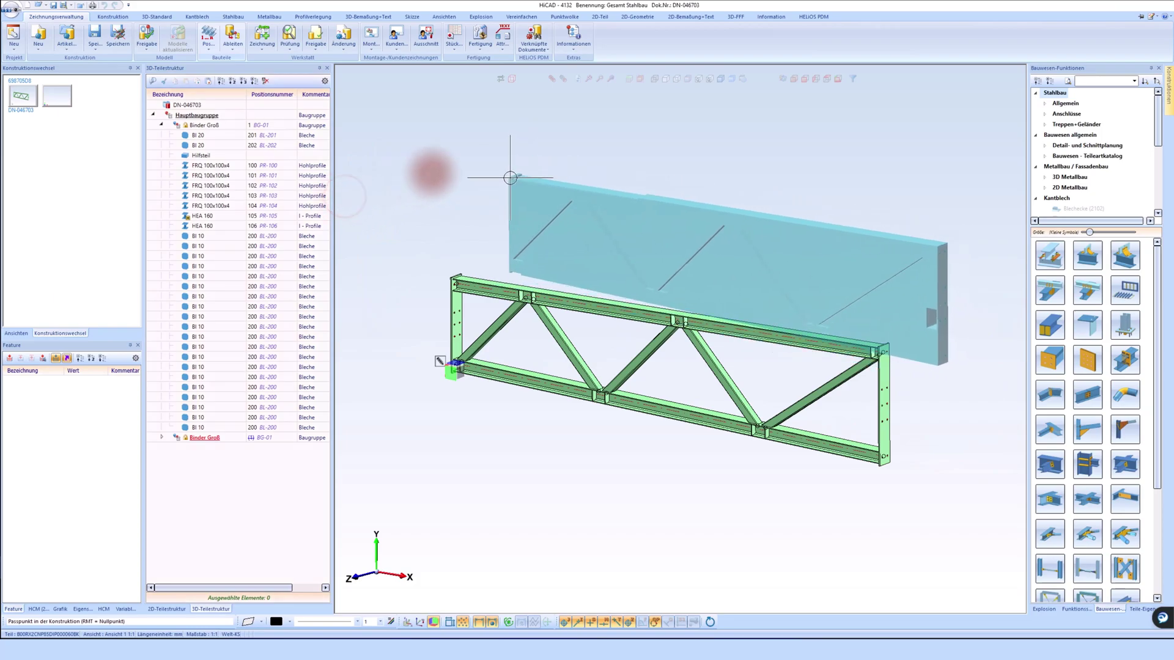
{"action": "key", "text": "b"}
{"action": "key", "text": "Return"}
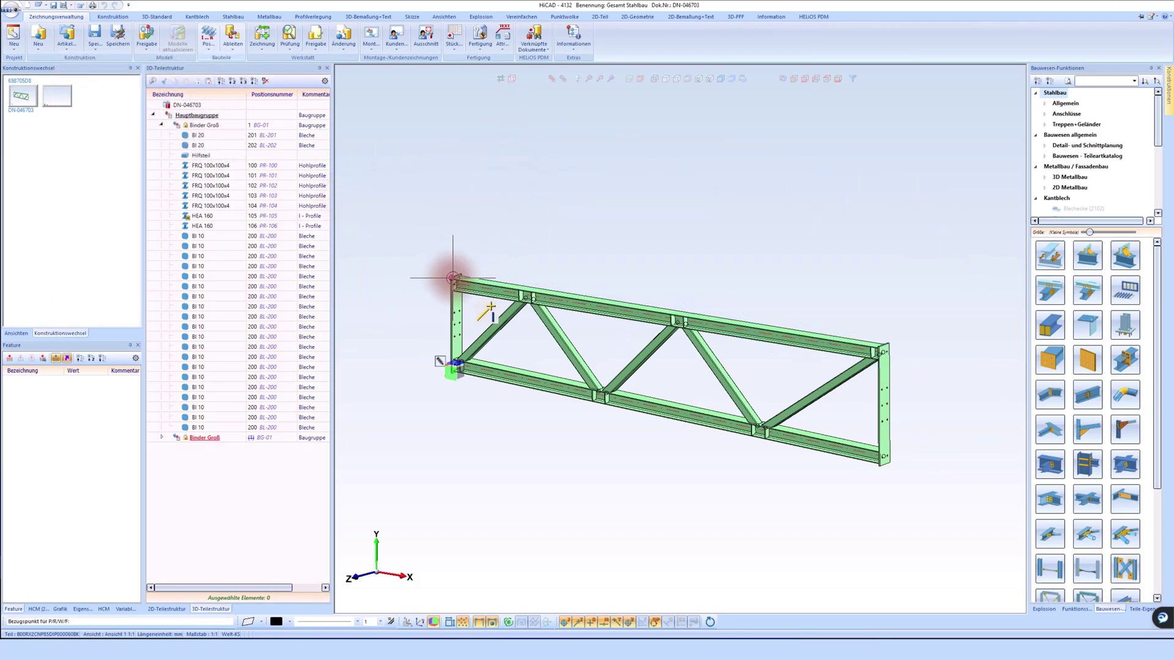
{"action": "type", "text": "R 0 5000"}
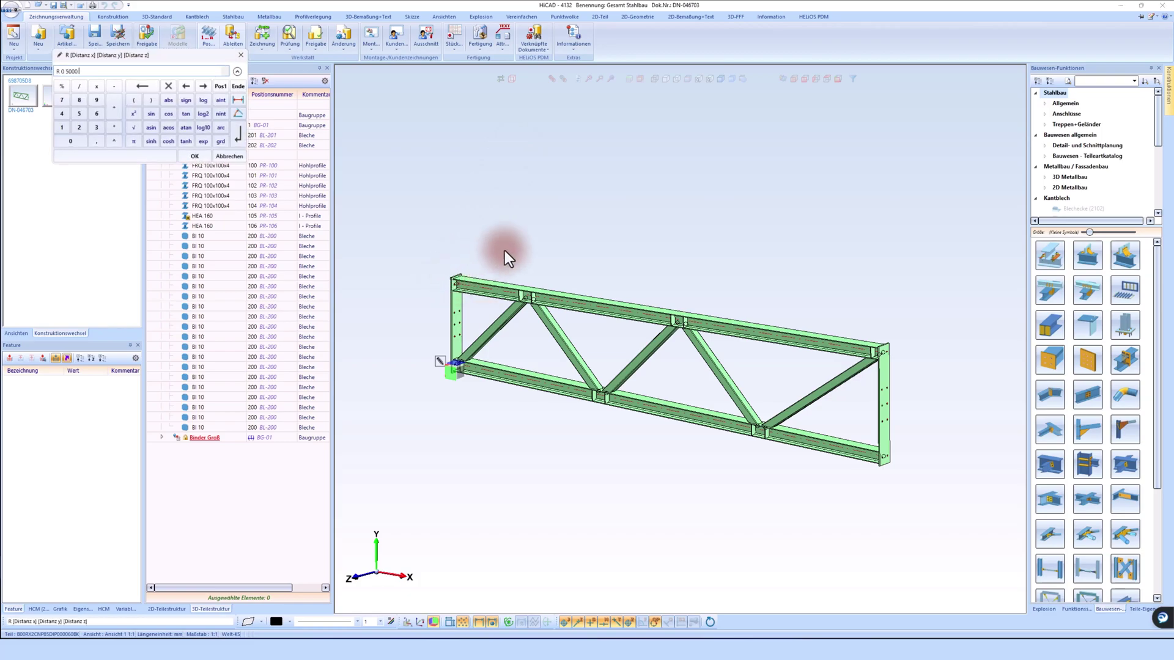
{"action": "key", "text": "Return"}
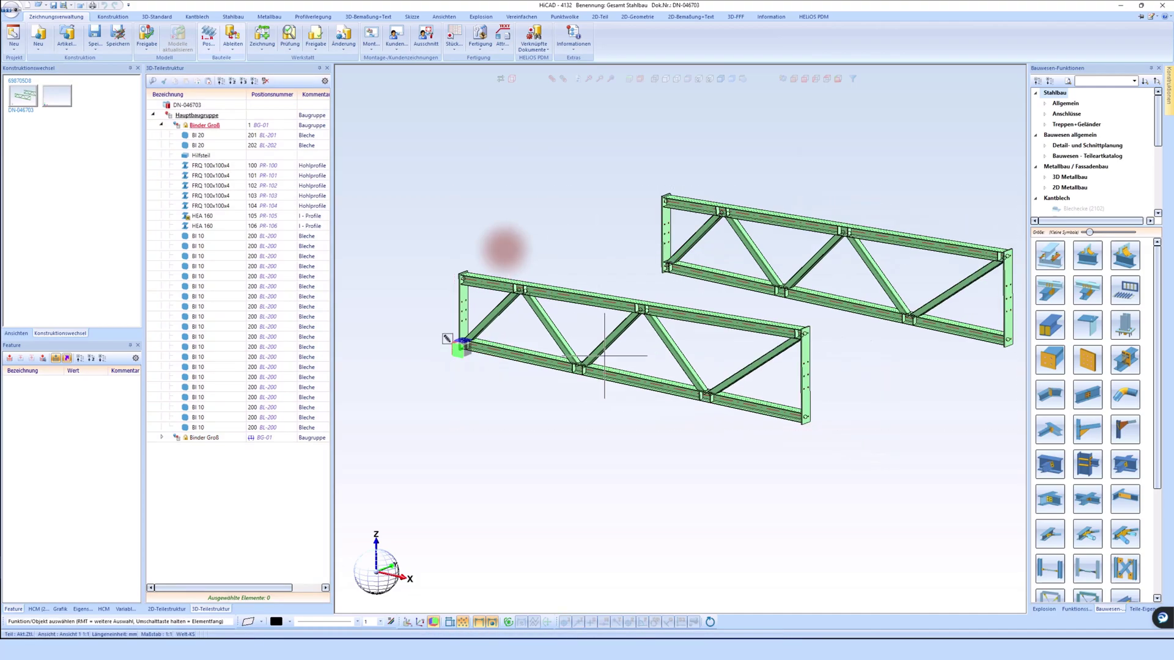
Set the derived Binder Groß assembly's part variables a_hoehe_links to 900 and a_hoehe_rechts to 1200
{"action": "scroll", "coordinate": [569, 196], "scroll_direction": "down", "scroll_amount": 2}
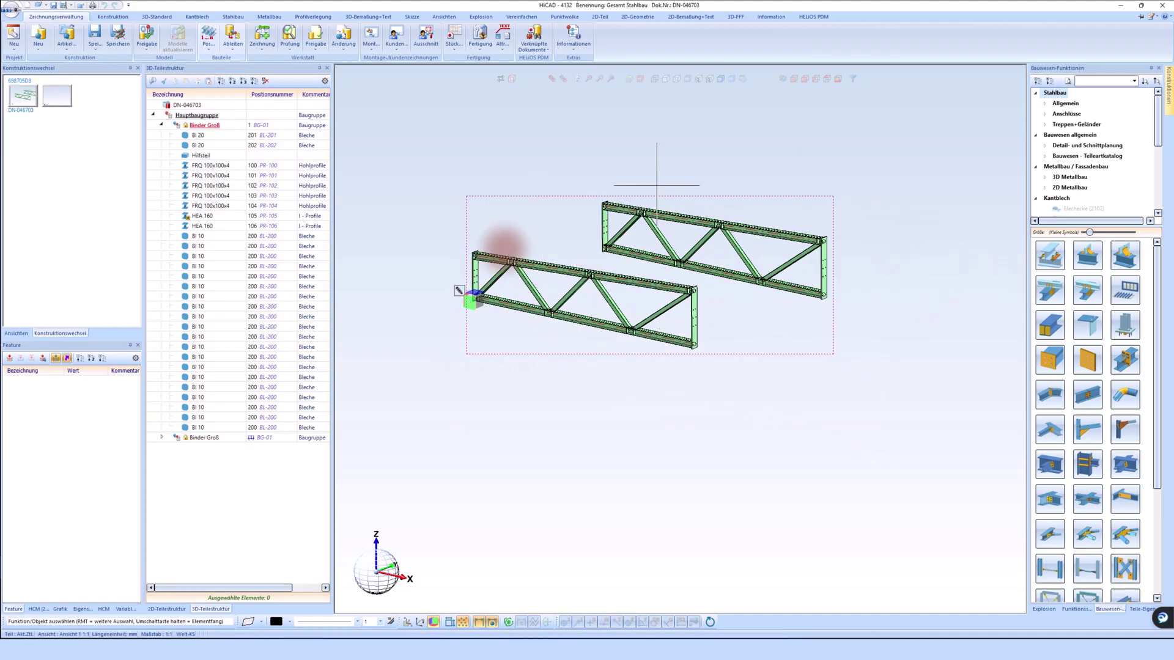
{"action": "left_click", "coordinate": [194, 440]}
{"action": "left_click", "coordinate": [74, 443]}
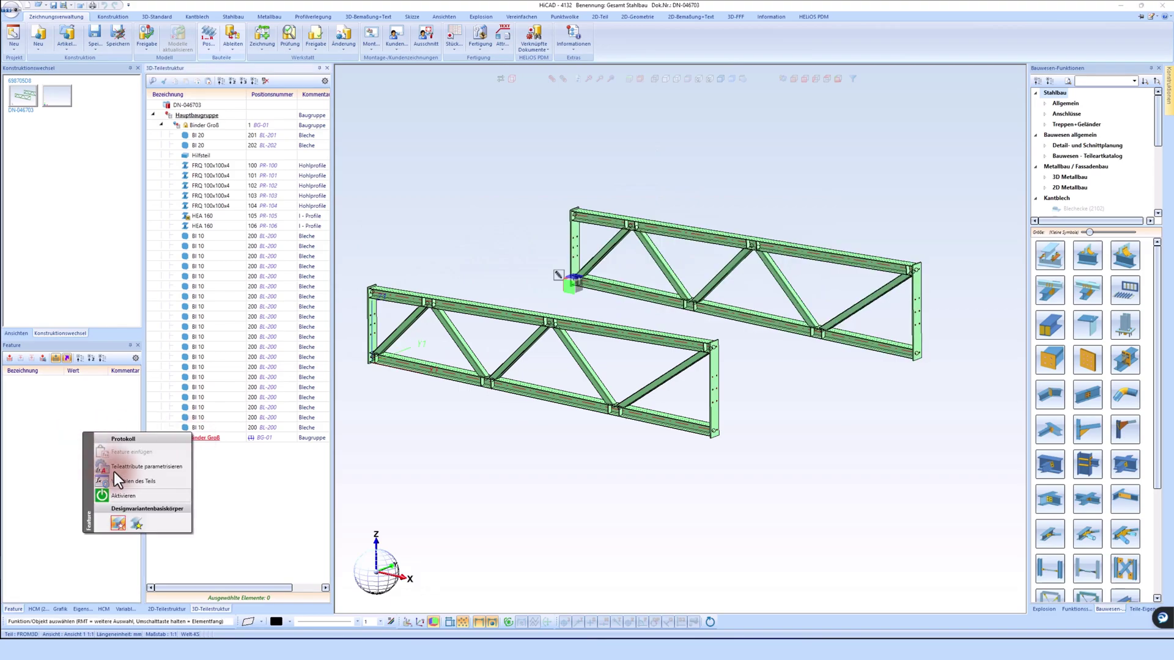
{"action": "left_click", "coordinate": [128, 482]}
{"action": "left_click", "coordinate": [223, 177]}
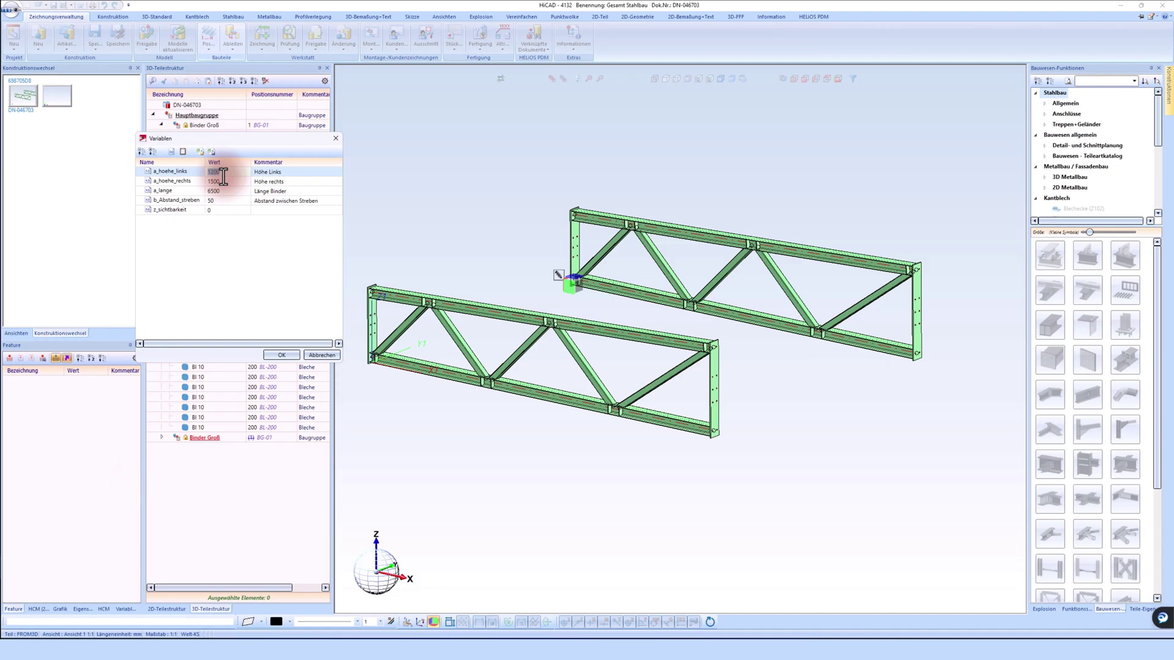
{"action": "type", "text": "900"}
{"action": "left_click", "coordinate": [223, 182]}
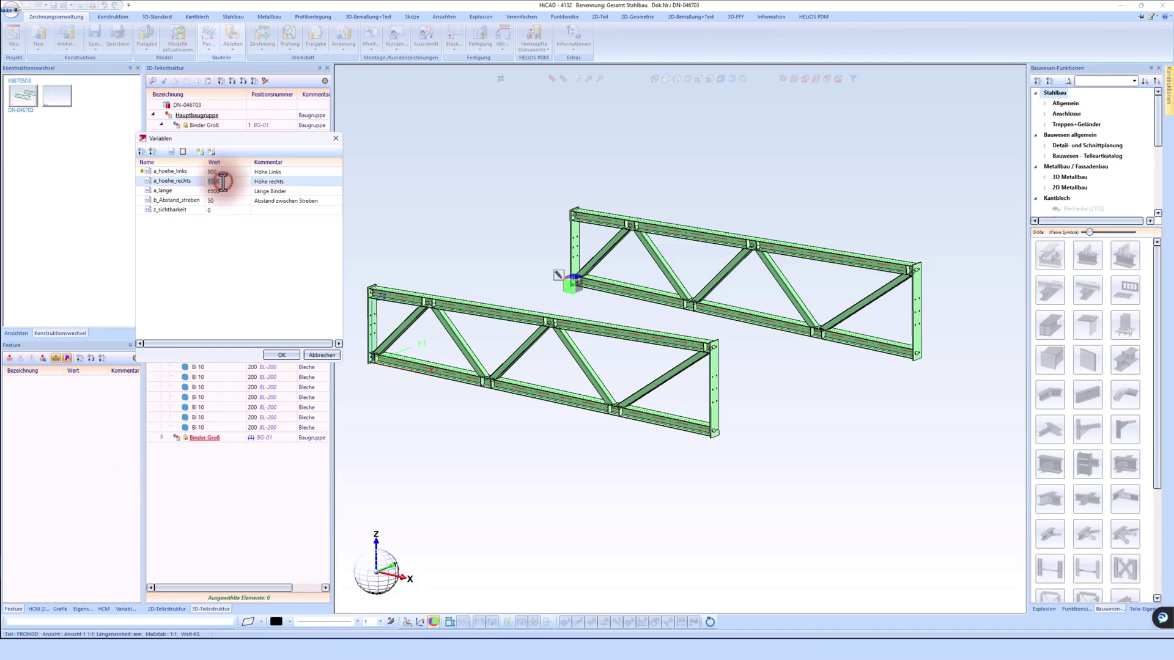
{"action": "type", "text": "1200"}
Set the derived truss's length variable to 6000 and the strut spacing b_Abstand_streben to 80, and apply the variables
{"action": "left_click", "coordinate": [227, 190]}
{"action": "type", "text": "60"}
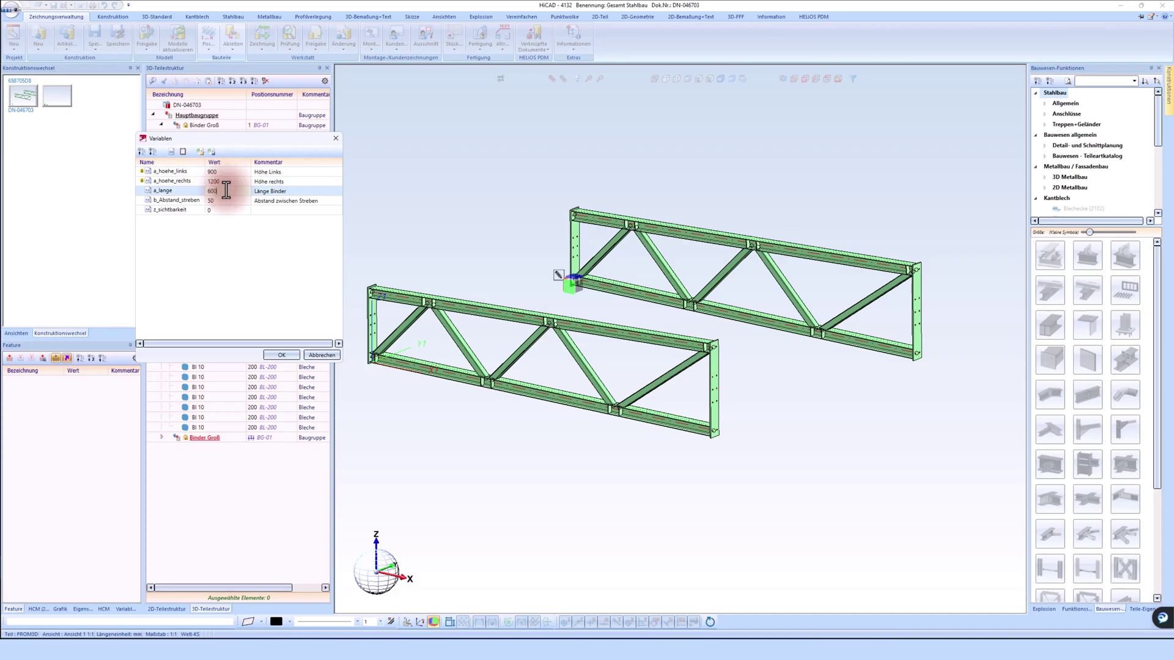
{"action": "left_click", "coordinate": [220, 200]}
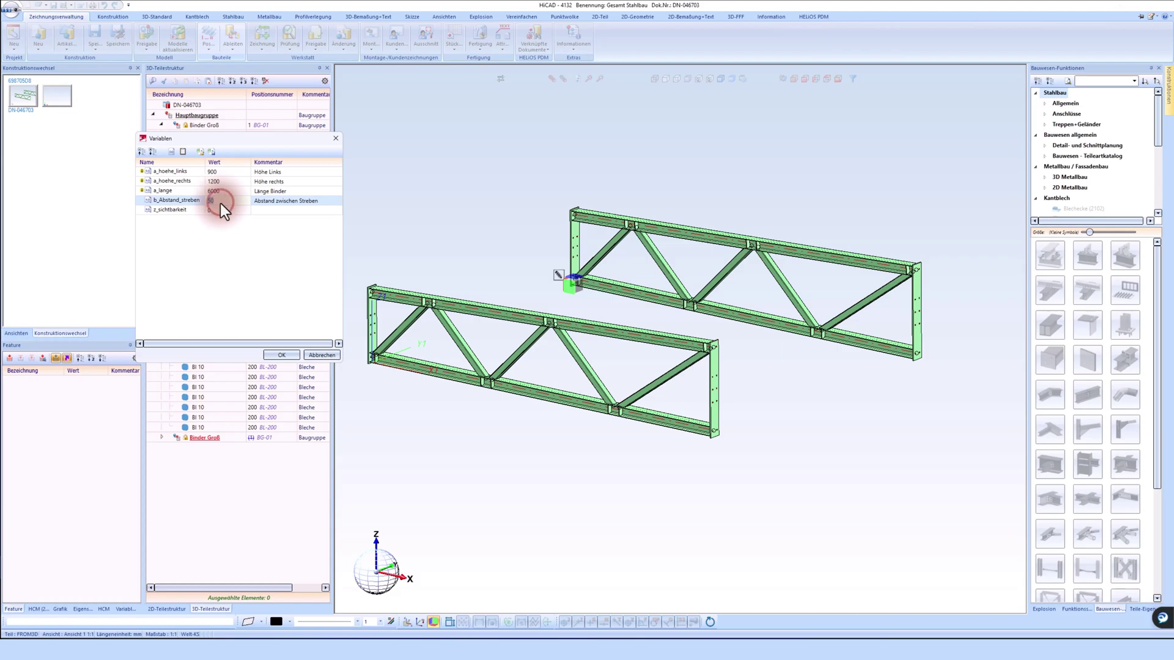
{"action": "left_click", "coordinate": [225, 203]}
{"action": "type", "text": "80"}
{"action": "left_click", "coordinate": [282, 354]}
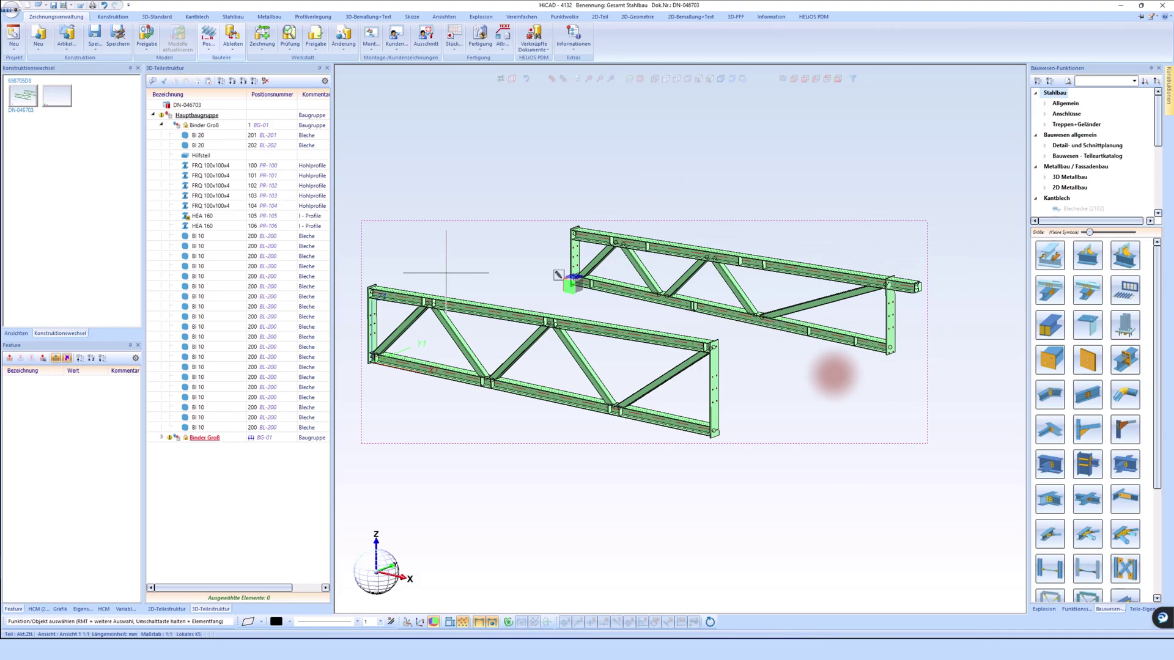
Set the derived truss's length variable a_lange to 6200 and apply the part variables
{"action": "right_click", "coordinate": [50, 444]}
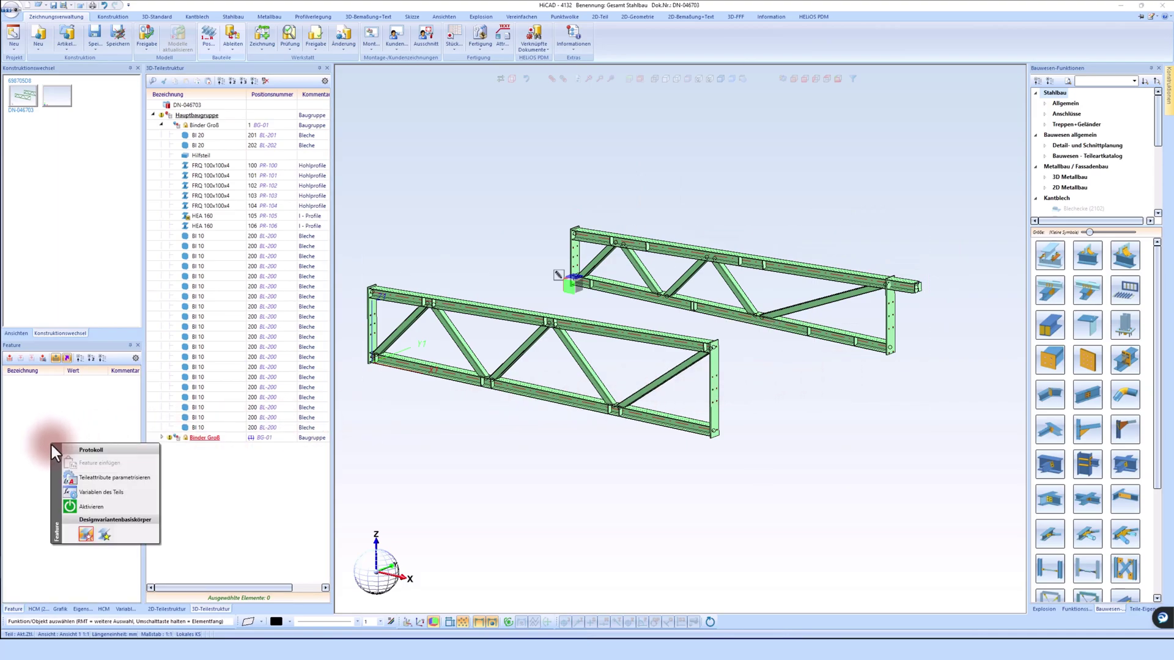
{"action": "left_click", "coordinate": [93, 491]}
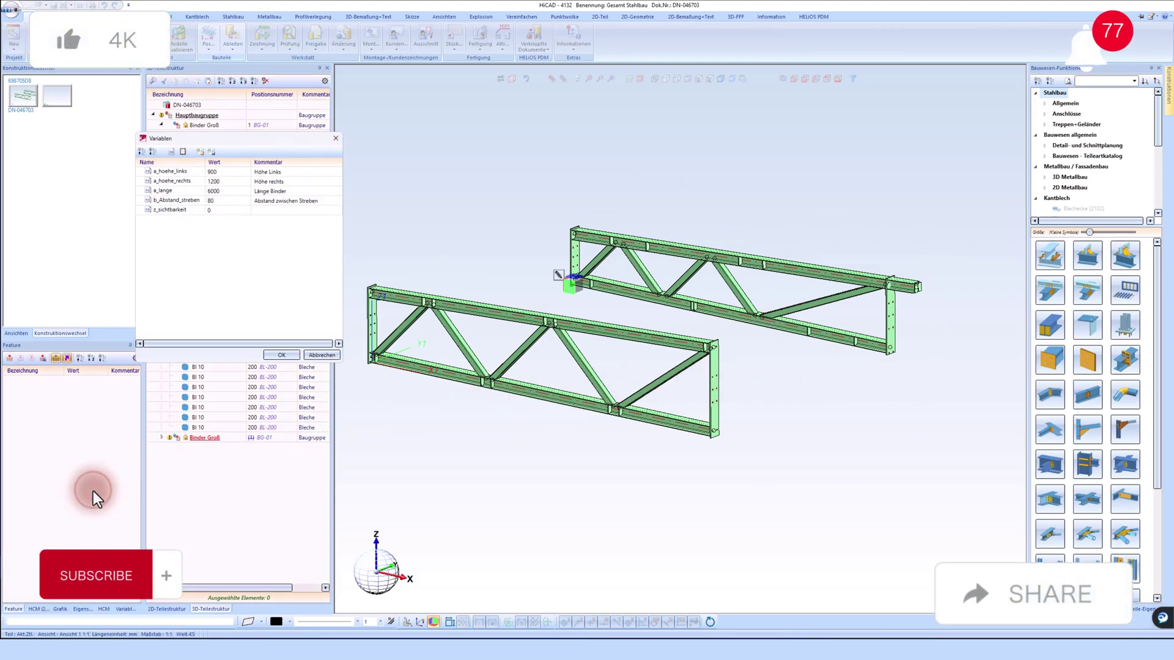
{"action": "double_click", "coordinate": [225, 192]}
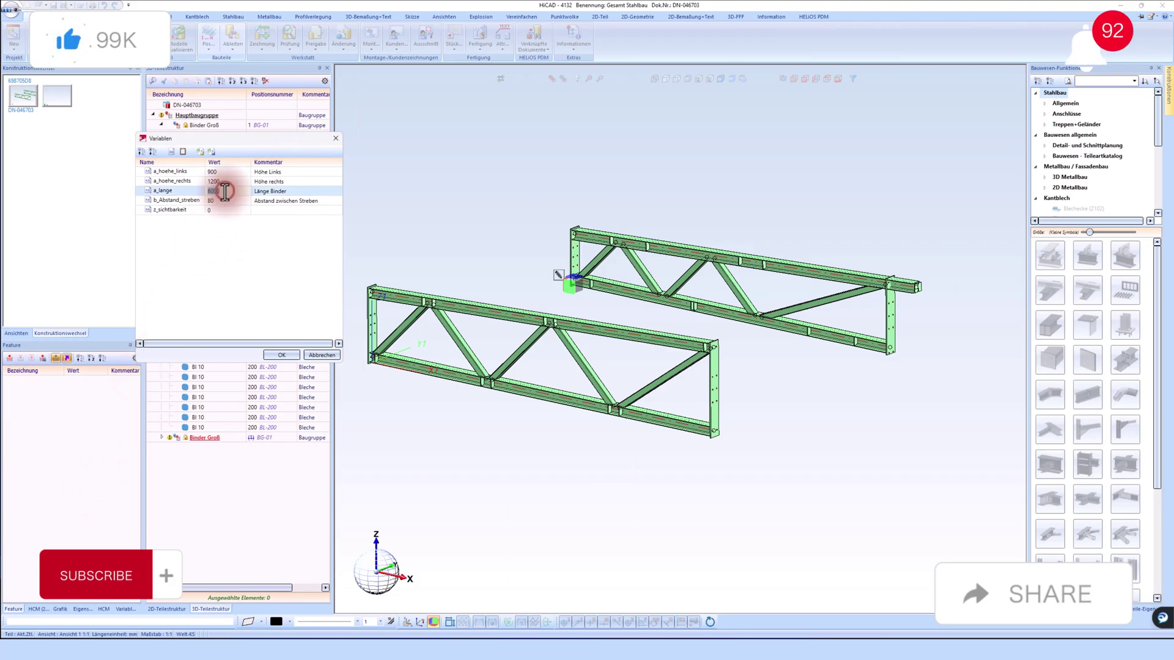
{"action": "type", "text": "6200"}
{"action": "key", "text": "Return"}
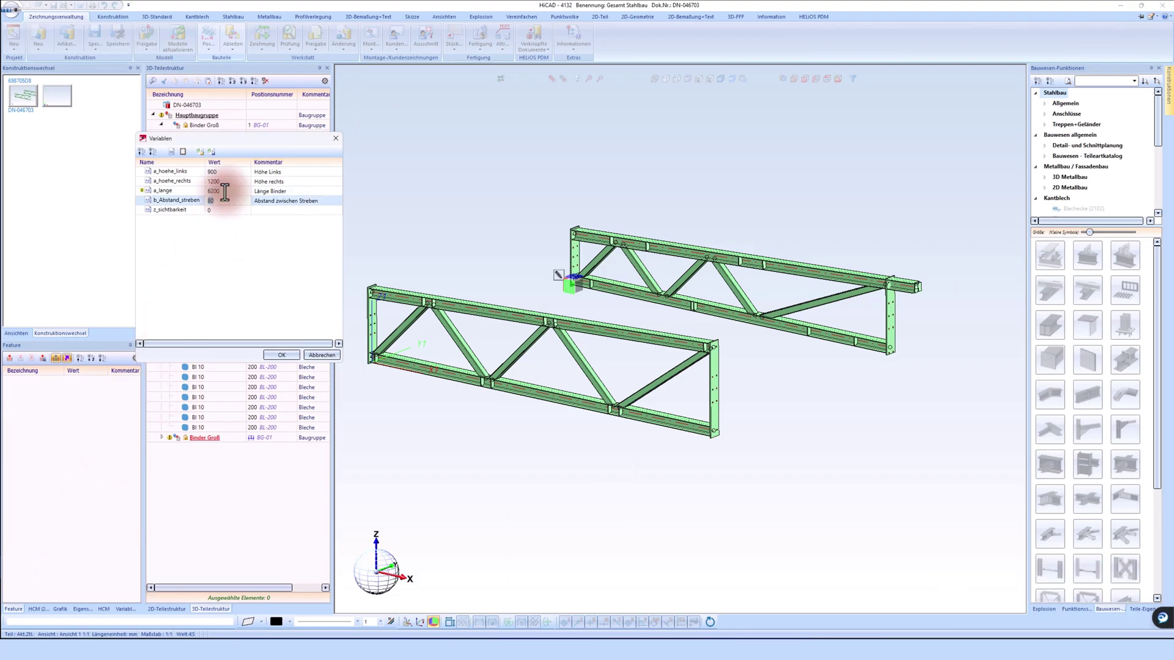
{"action": "left_click", "coordinate": [281, 354]}
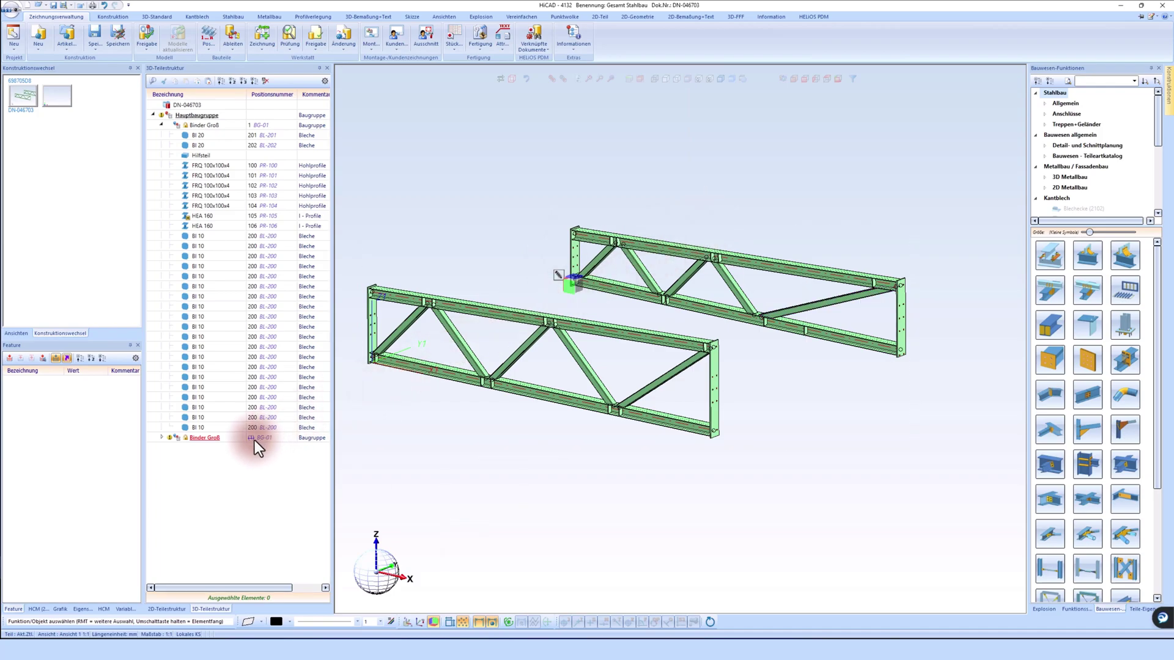
Position the derived Binder Groß assembly and start its workshop drawing, agreeing to position and save the construction first
{"action": "left_click", "coordinate": [209, 44]}
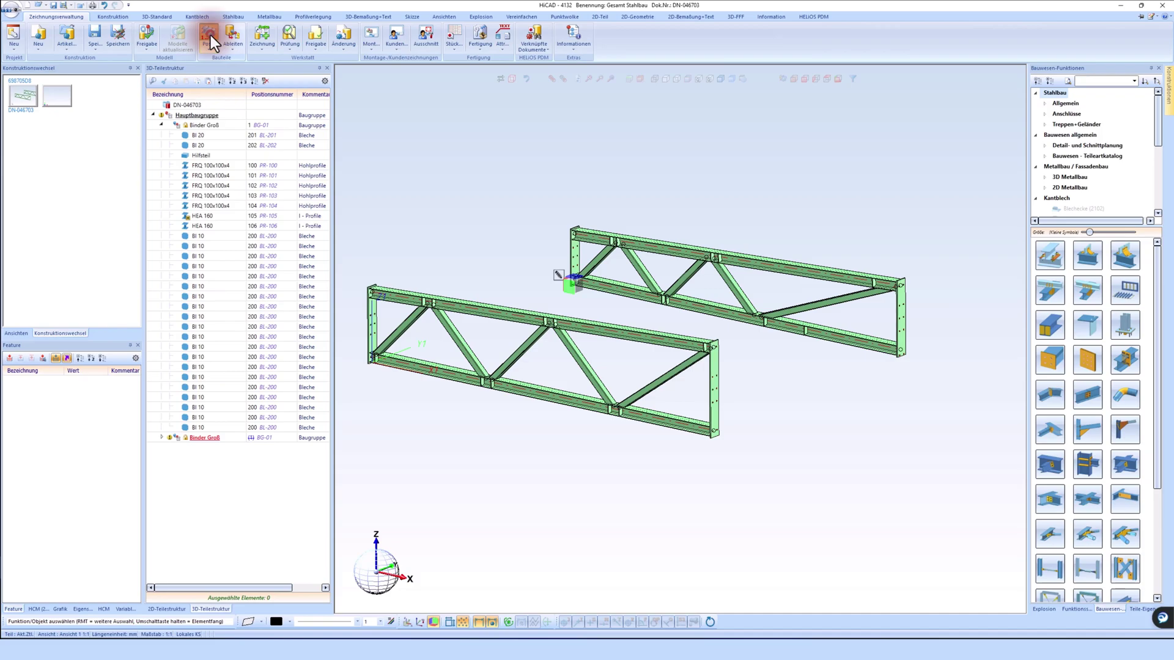
{"action": "left_click", "coordinate": [263, 40]}
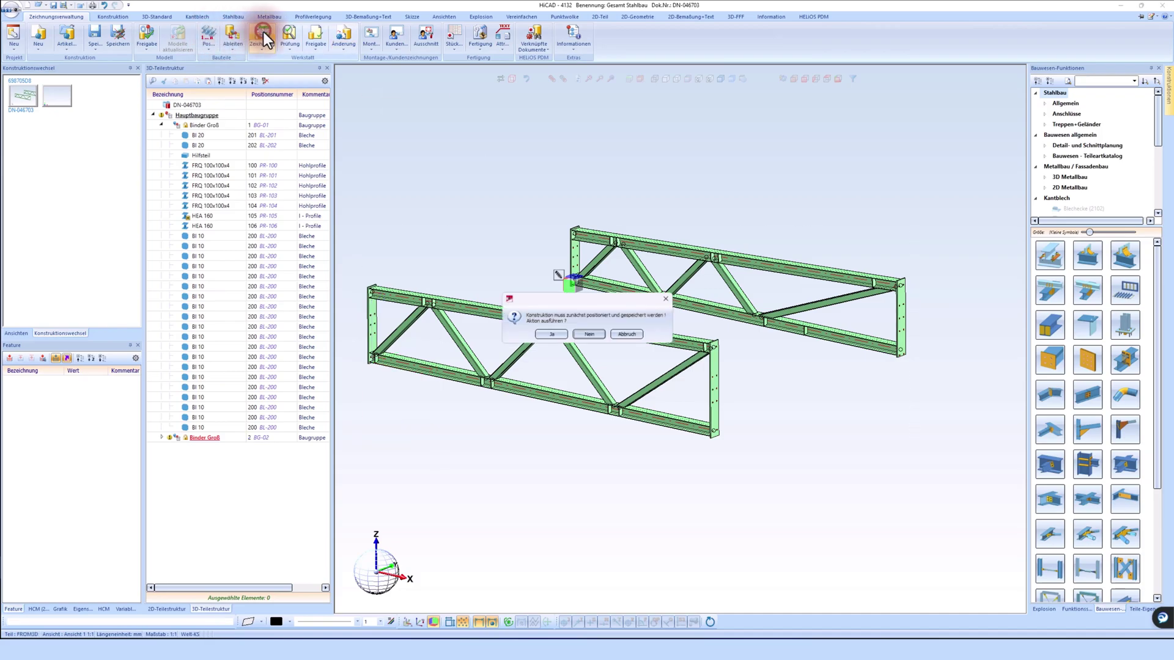
{"action": "left_click", "coordinate": [550, 337]}
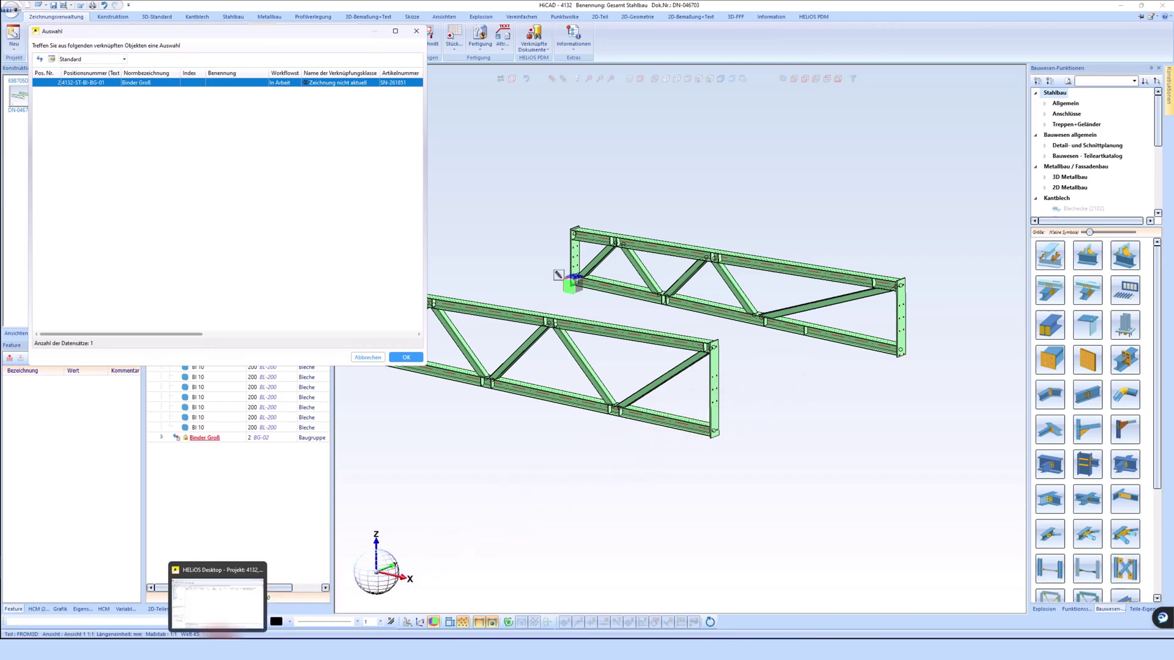
In HELiOS Desktop, refresh project 4132's document list, preview the derived assembly drawing of Binder Groß, and return to HiCAD
{"action": "left_click", "coordinate": [220, 649]}
{"action": "left_click", "coordinate": [184, 108]}
{"action": "left_click", "coordinate": [305, 150]}
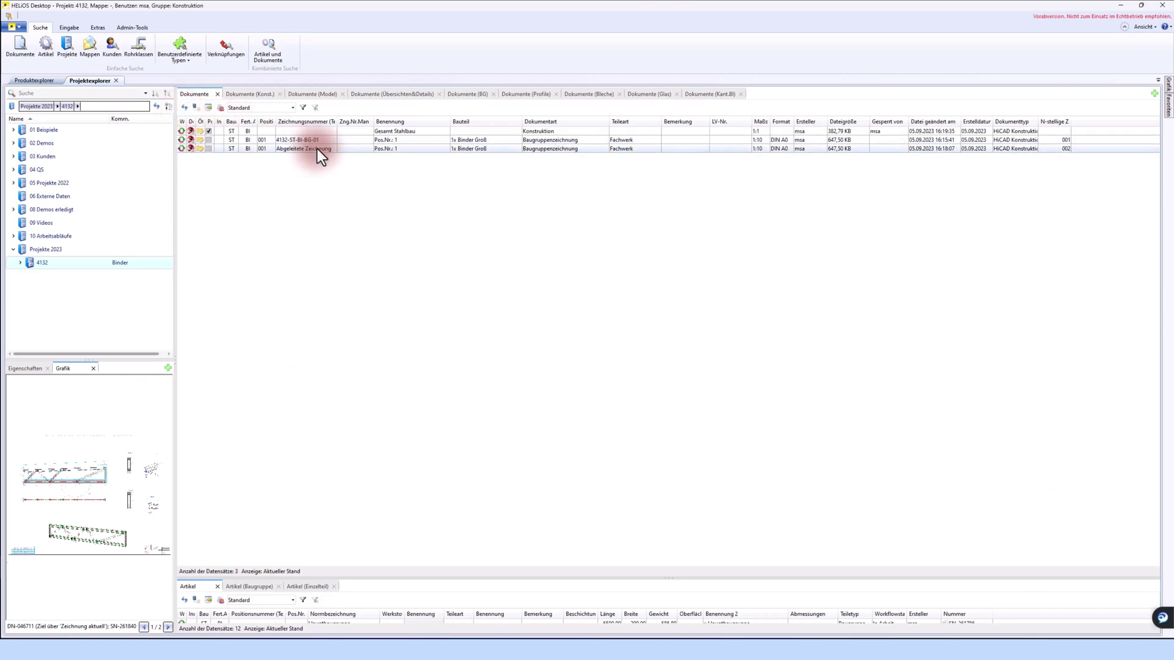
{"action": "left_click", "coordinate": [317, 148]}
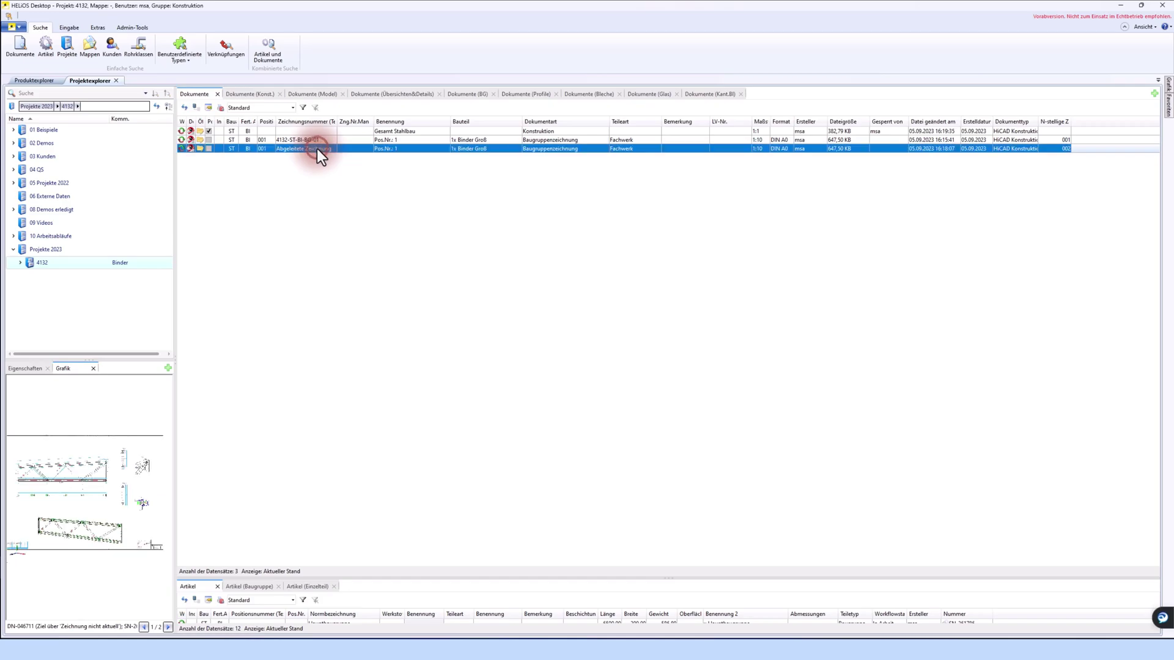
{"action": "left_click", "coordinate": [314, 191]}
{"action": "left_click", "coordinate": [294, 330]}
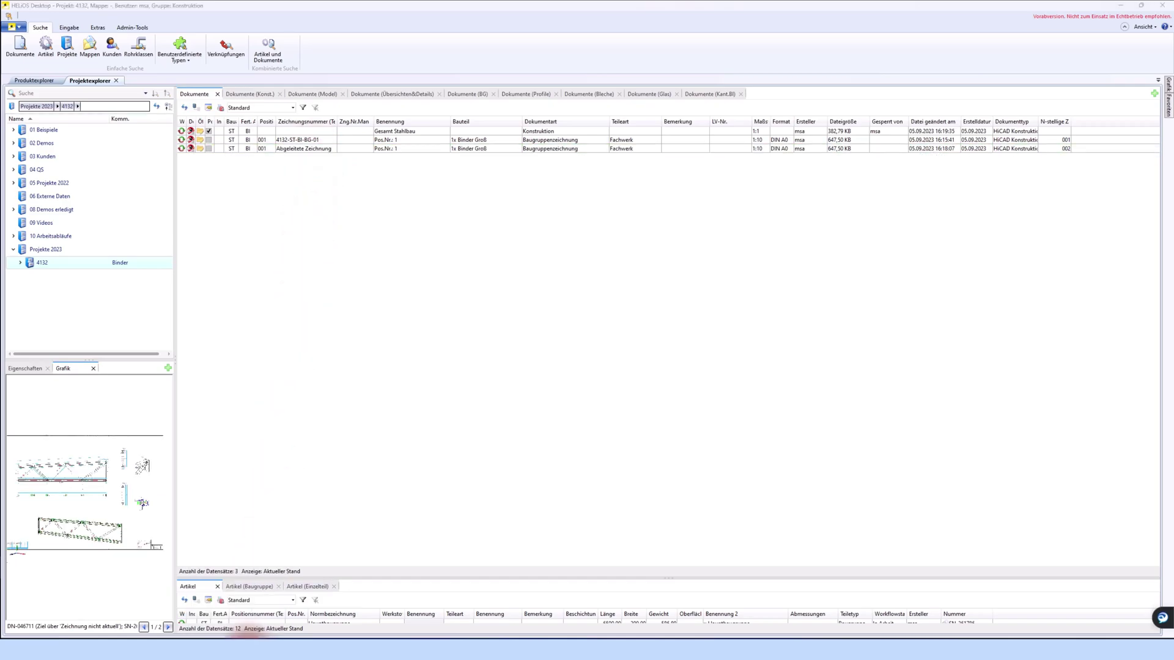
{"action": "left_click", "coordinate": [245, 634]}
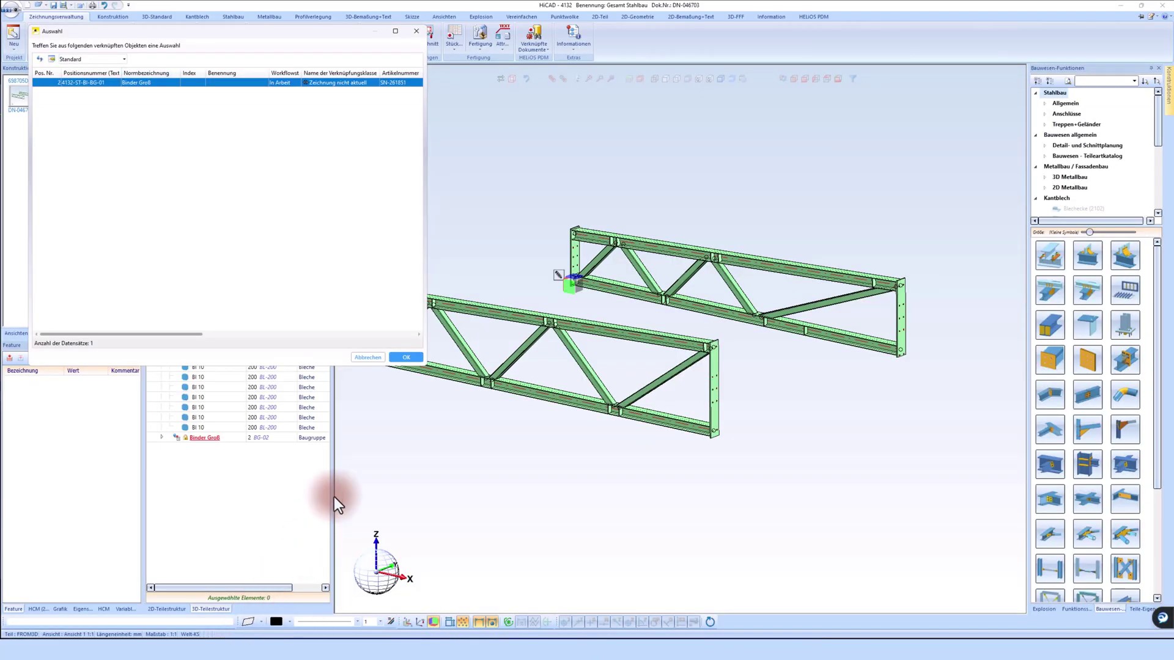
Update the derived Binder Groß's linked assembly drawing, accept updating the marked parts, and dismiss the follow-up selection of linked objects
{"action": "left_click", "coordinate": [416, 360]}
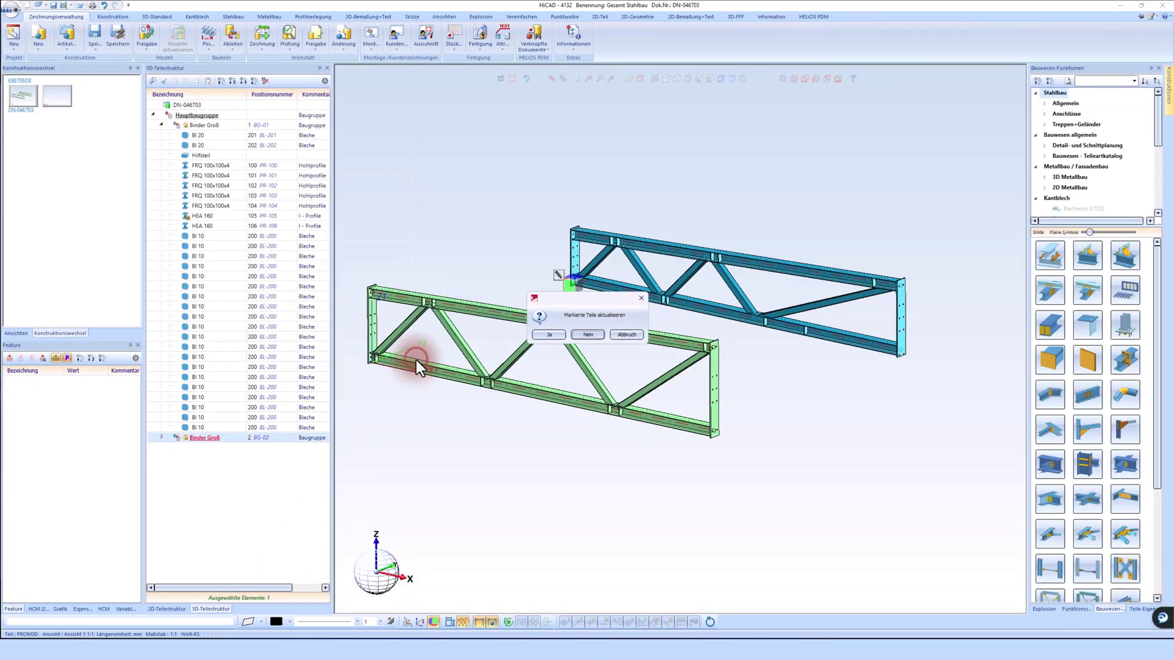
{"action": "left_click", "coordinate": [557, 335]}
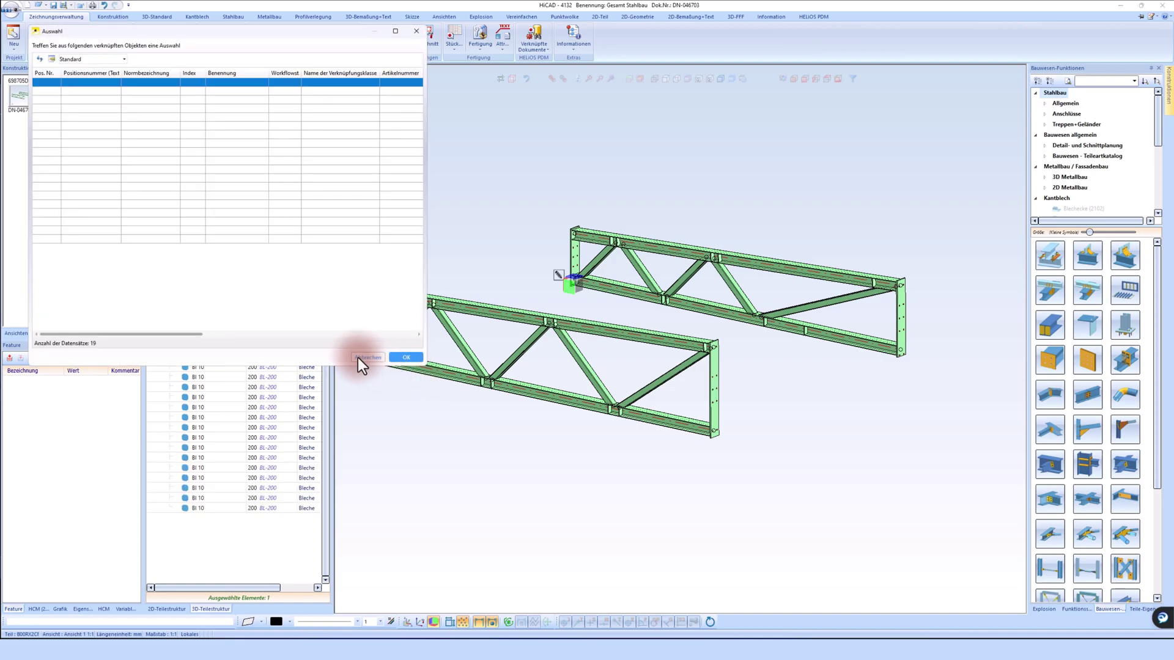
{"action": "left_click", "coordinate": [368, 358]}
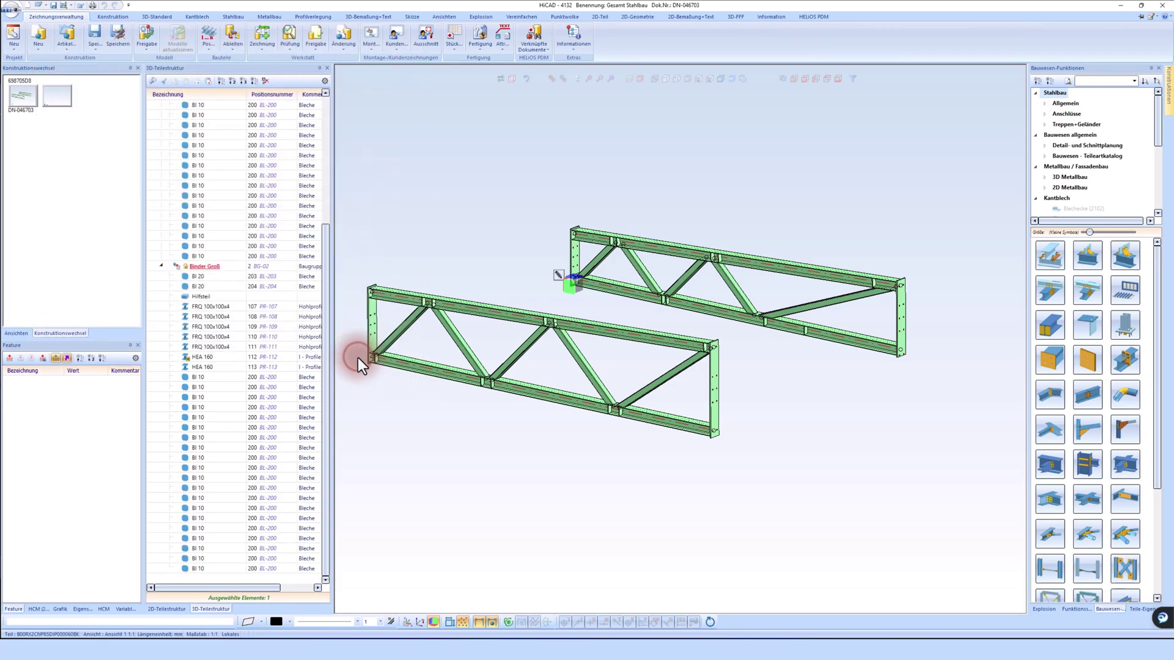
Open the current assembly drawing linked to the derived Binder Groß assembly through its HELiOS linked construction
{"action": "right_click", "coordinate": [214, 267]}
{"action": "mouse_move", "coordinate": [272, 617]}
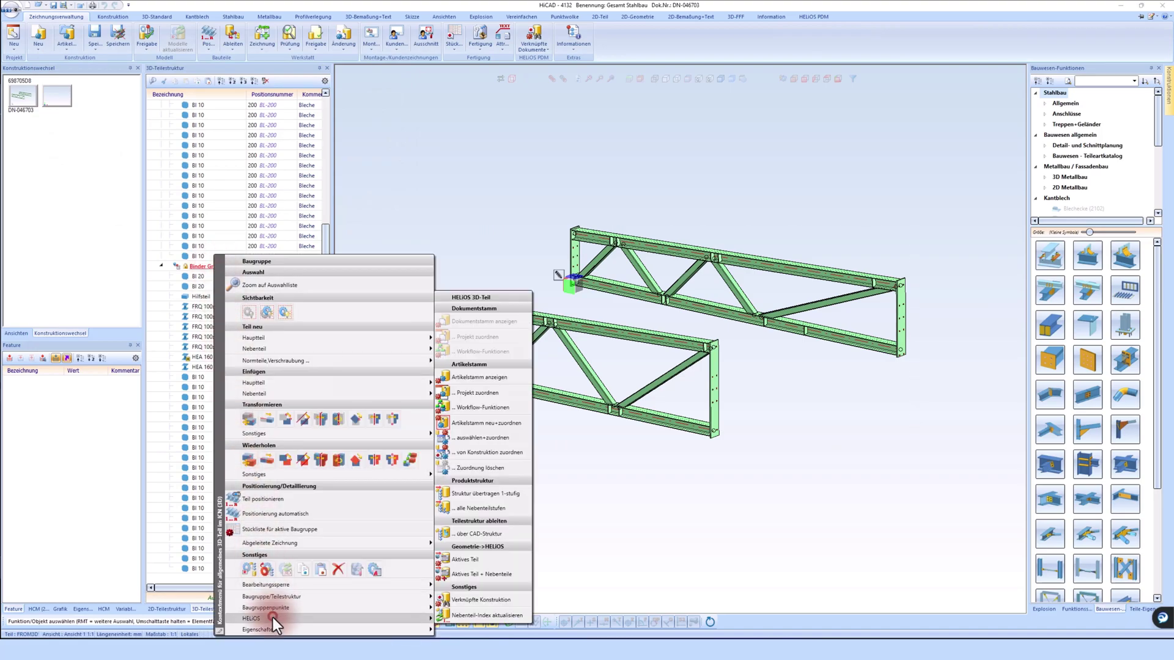
{"action": "left_click", "coordinate": [472, 602]}
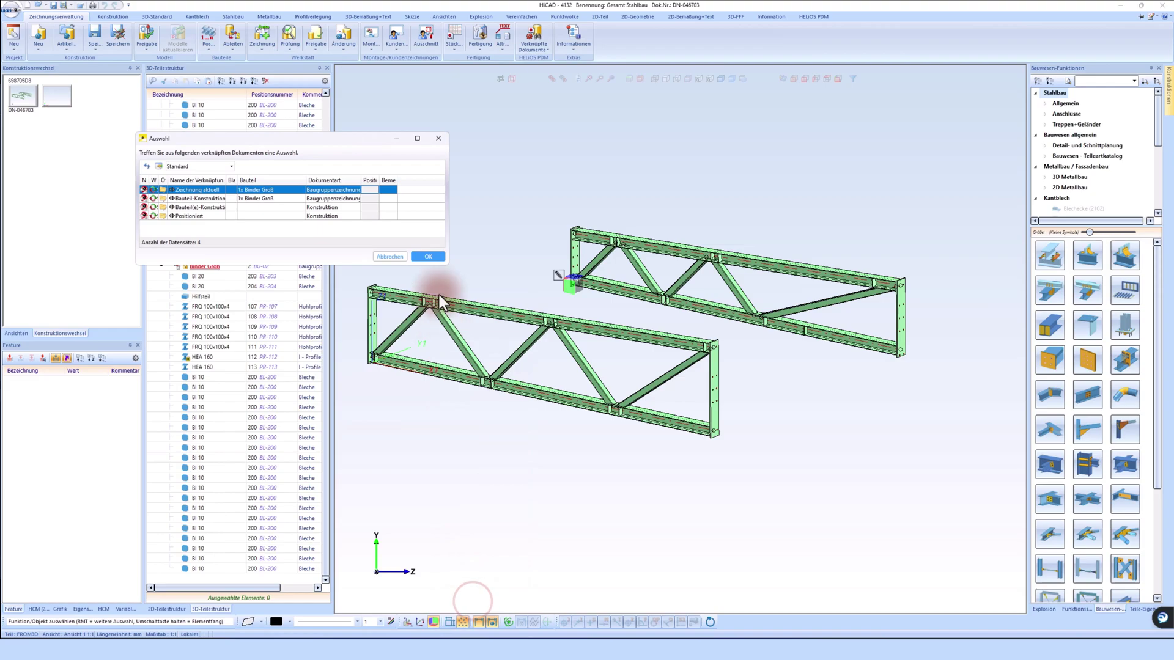
{"action": "left_click", "coordinate": [434, 253]}
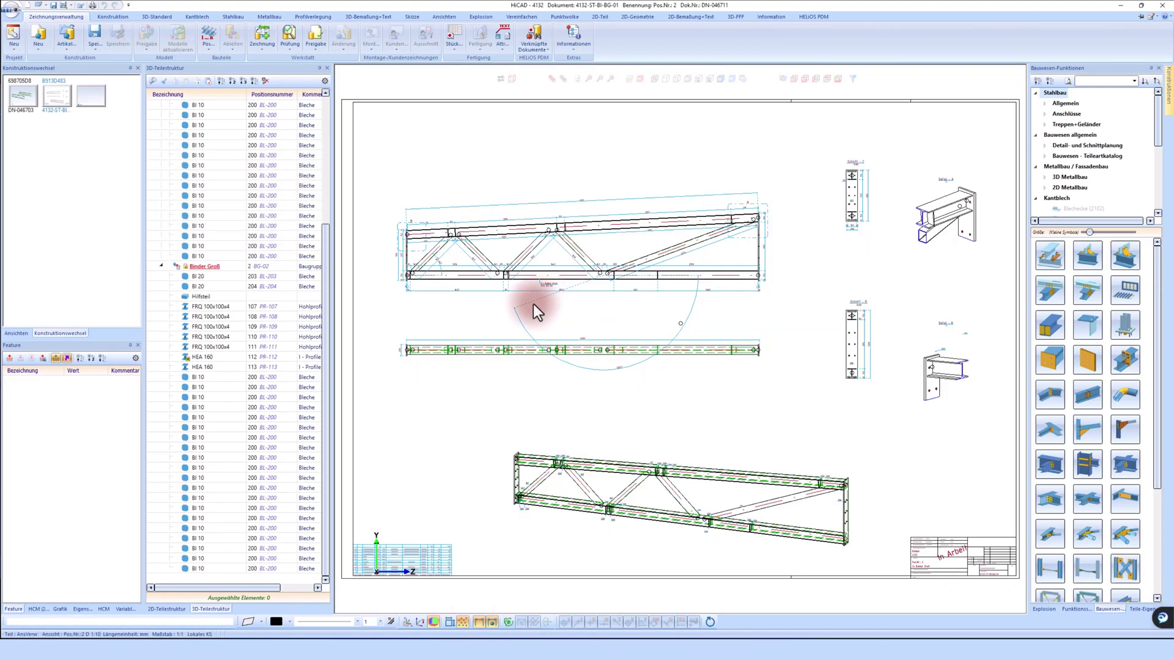
Move the long diagonal strut's oversized angle dimension in the drawing's front view inside the truss outline, beside the strut
{"action": "scroll", "coordinate": [551, 217], "scroll_direction": "up", "scroll_amount": 1}
{"action": "left_click", "coordinate": [634, 414]}
{"action": "left_click", "coordinate": [709, 306]}
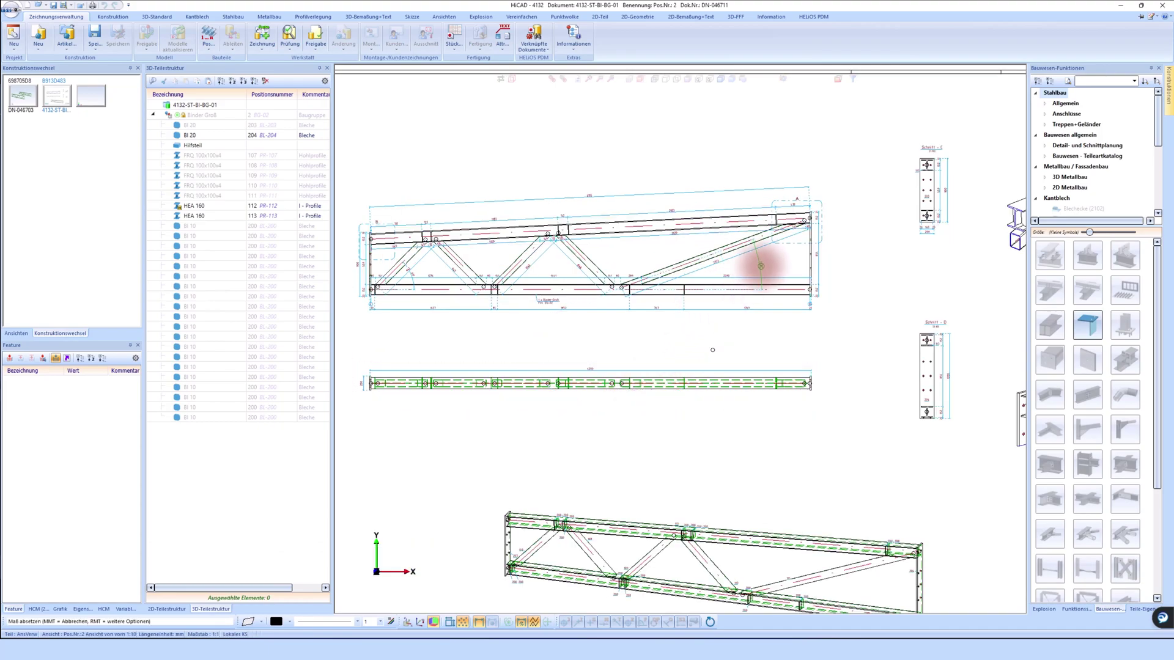
{"action": "left_click", "coordinate": [759, 265]}
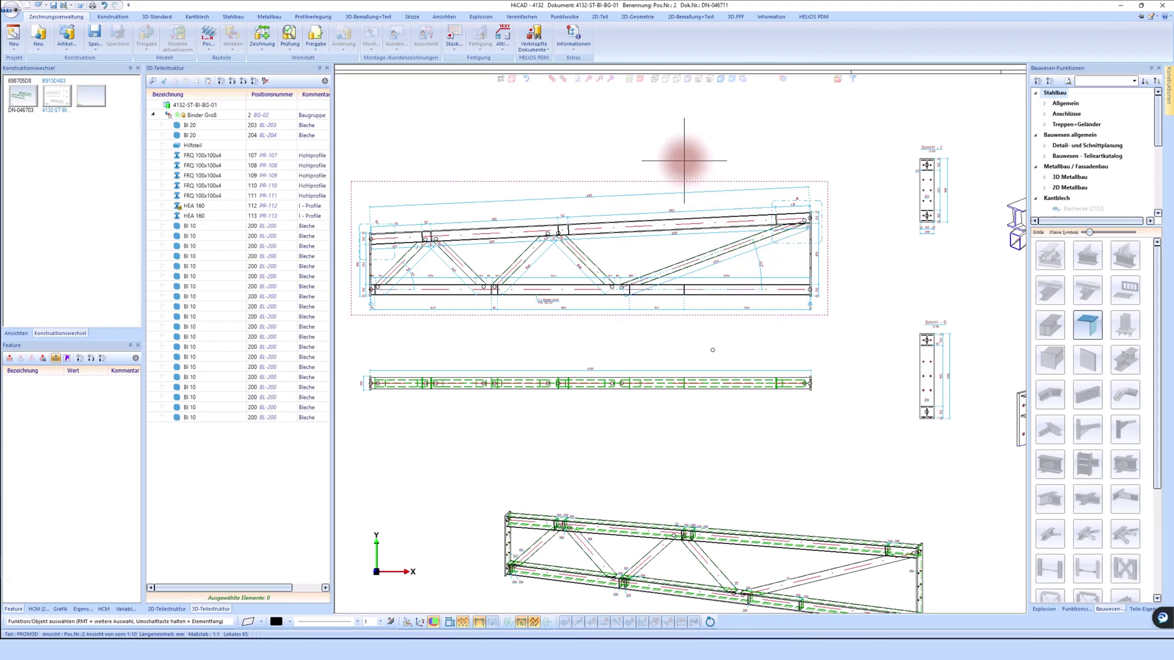
Examine the strut and chord dimensions across the assembly drawing's views, and return to the overall truss model
{"action": "scroll", "coordinate": [348, 242], "scroll_direction": "up", "scroll_amount": 5}
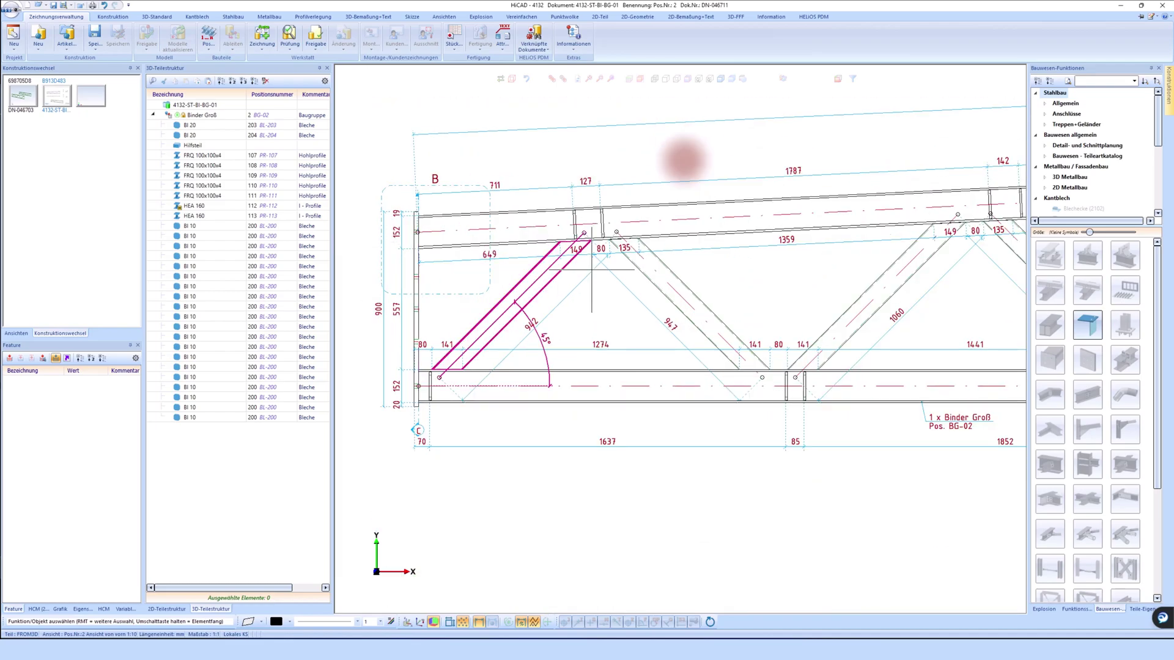
{"action": "scroll", "coordinate": [665, 236], "scroll_direction": "up", "scroll_amount": 1}
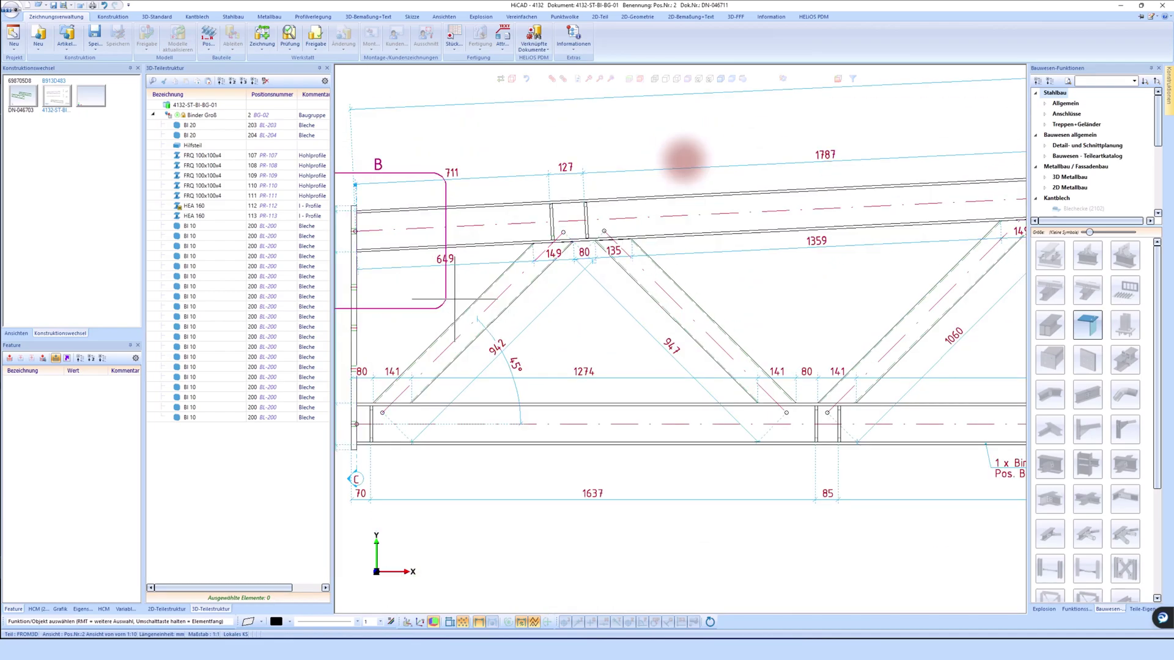
{"action": "scroll", "coordinate": [454, 299], "scroll_direction": "down", "scroll_amount": 4}
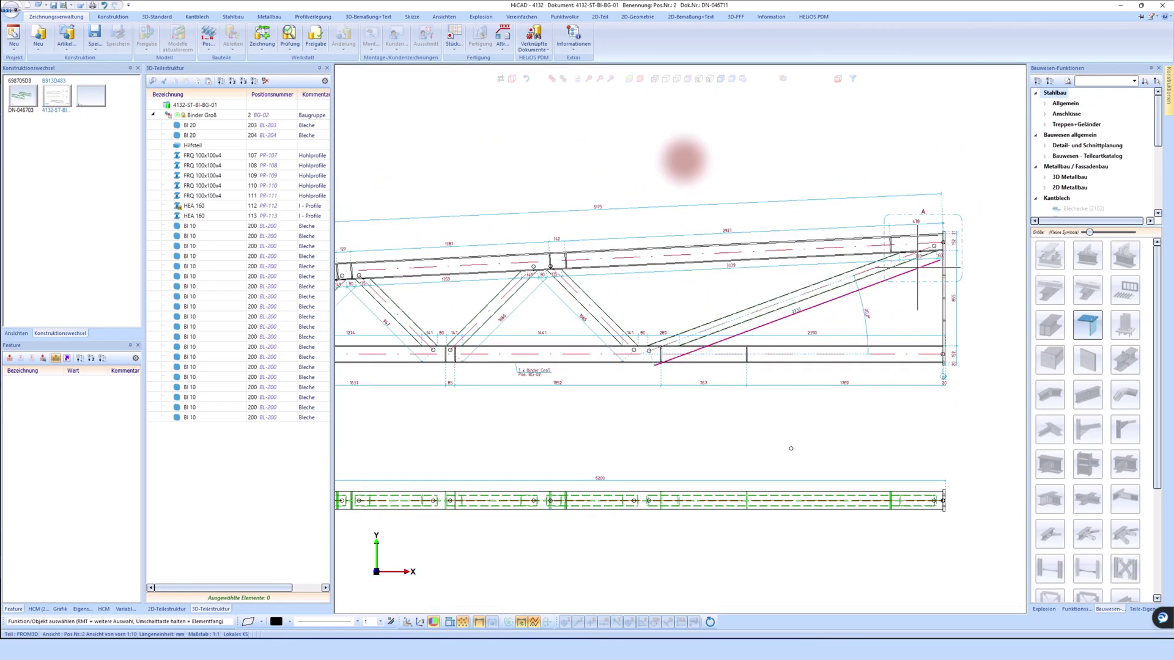
{"action": "scroll", "coordinate": [677, 184], "scroll_direction": "down", "scroll_amount": 2}
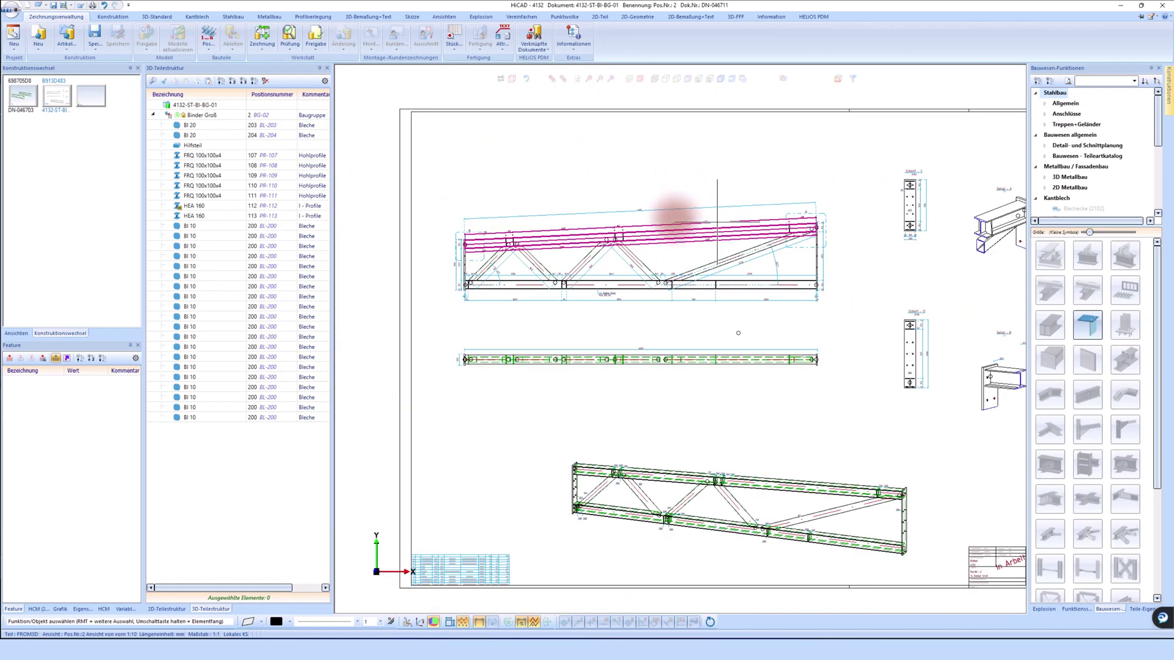
{"action": "scroll", "coordinate": [695, 220], "scroll_direction": "down", "scroll_amount": 1}
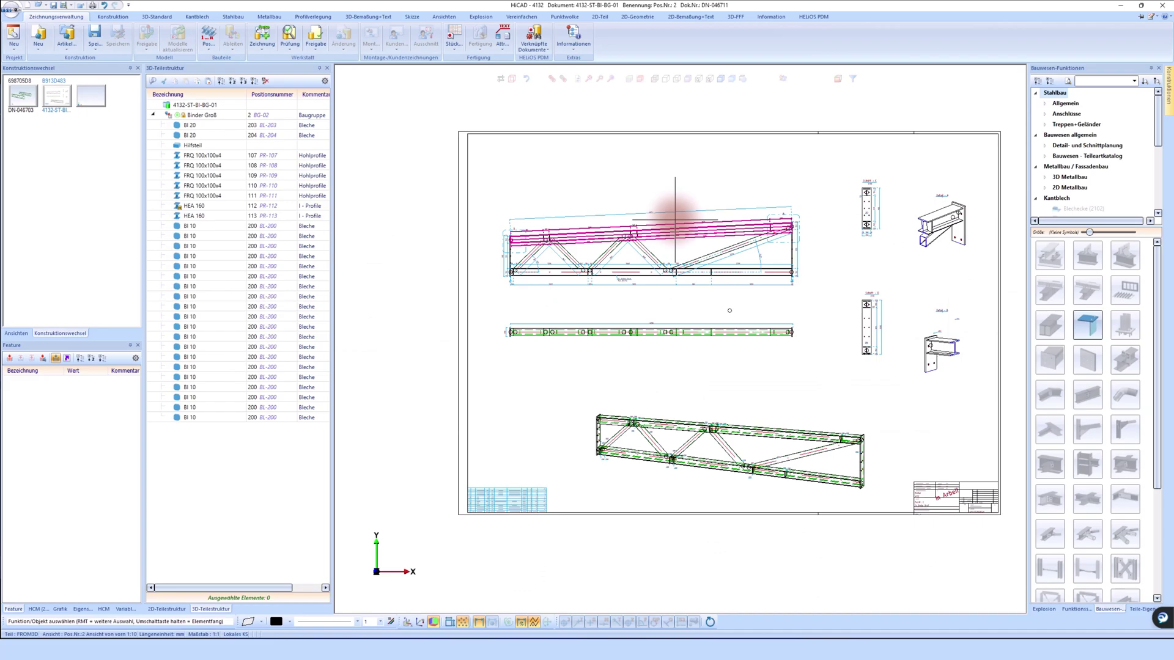
{"action": "scroll", "coordinate": [675, 220], "scroll_direction": "up", "scroll_amount": 1}
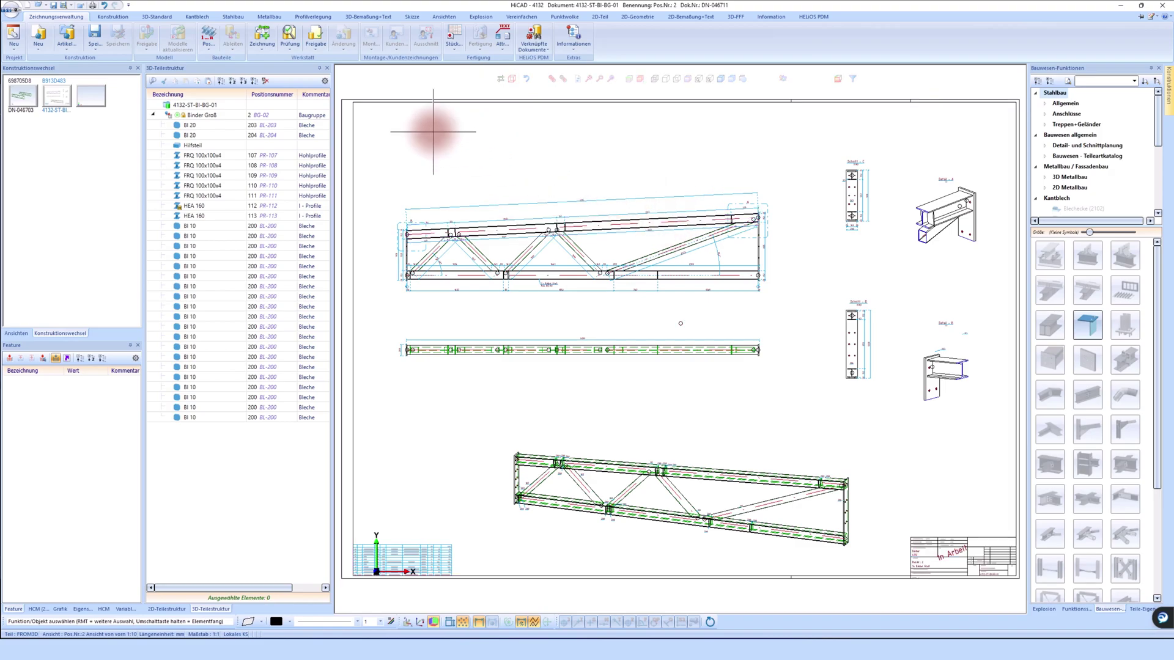
{"action": "left_click", "coordinate": [24, 98]}
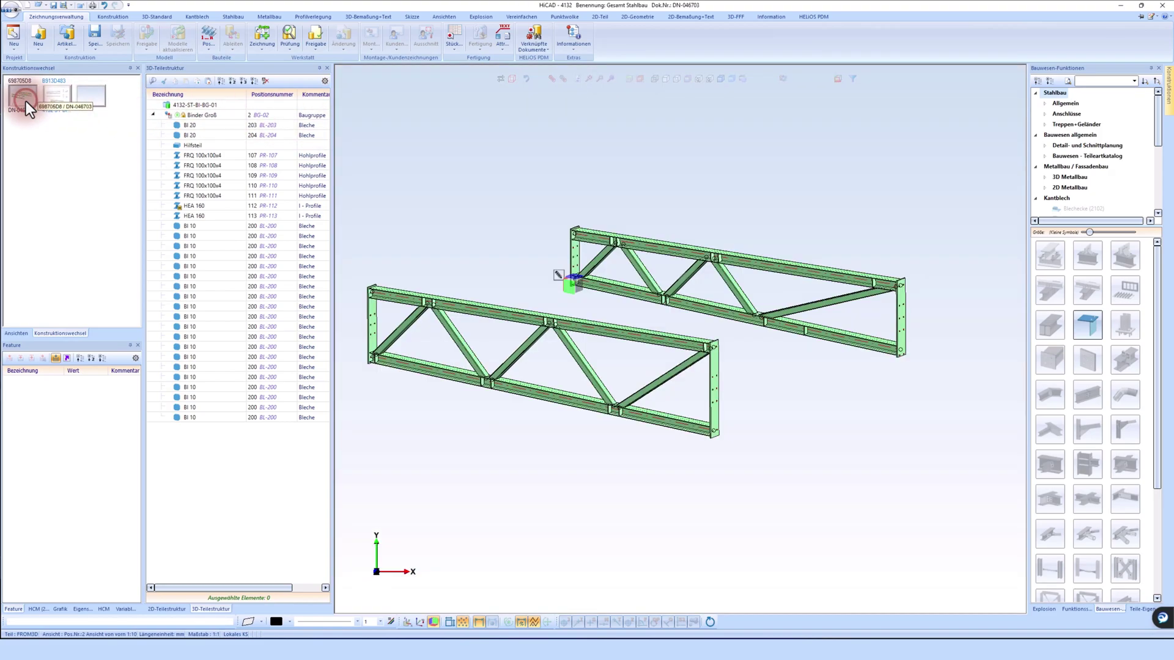